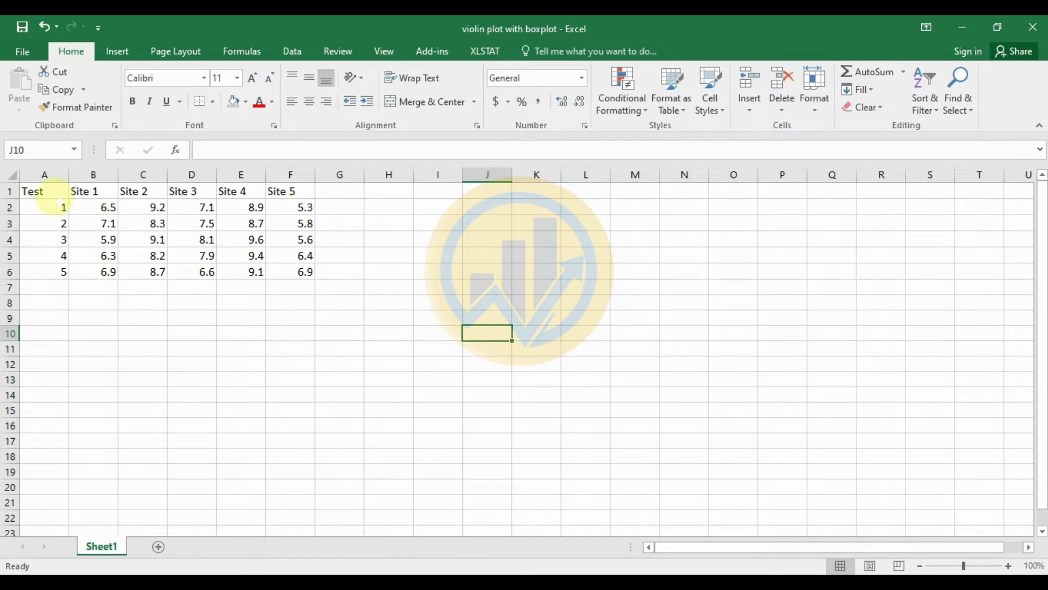
Step: Try selecting the Excel data table, the site header row and the data rows
left_click_drag(56, 192, 309, 279)
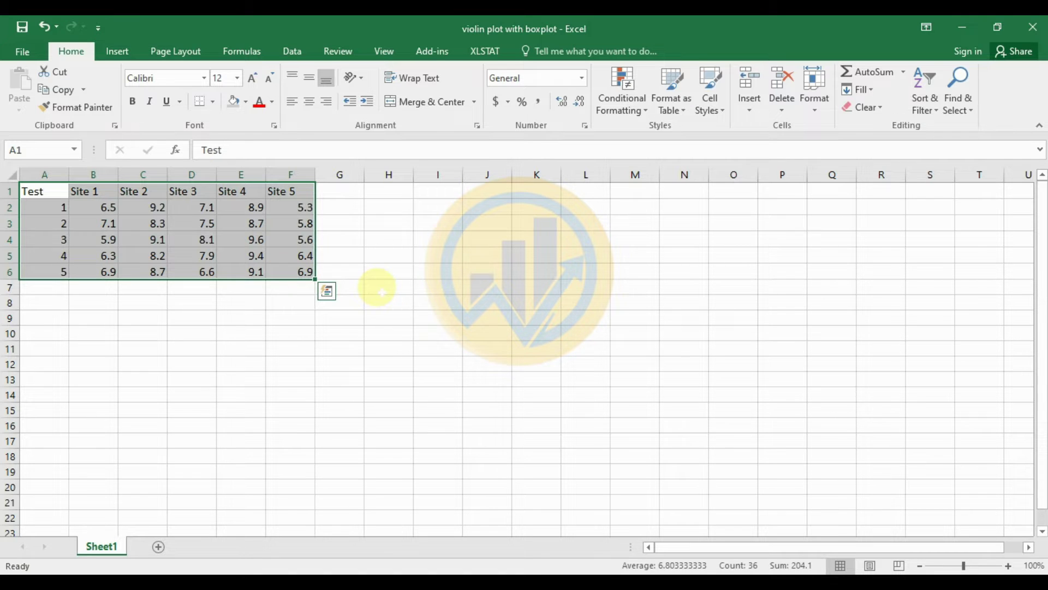
left_click(421, 335)
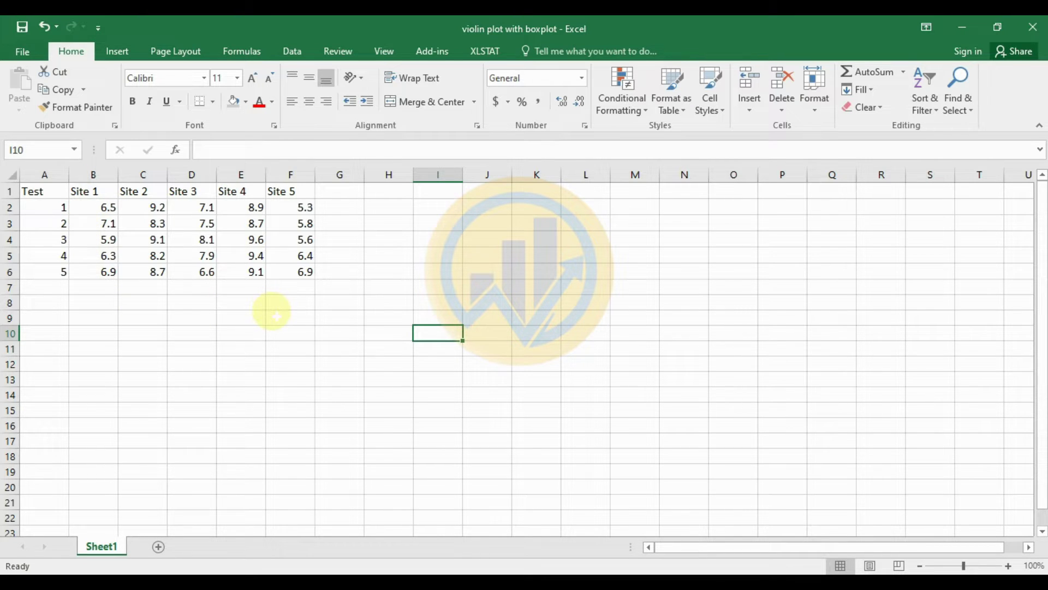
left_click_drag(92, 190, 279, 197)
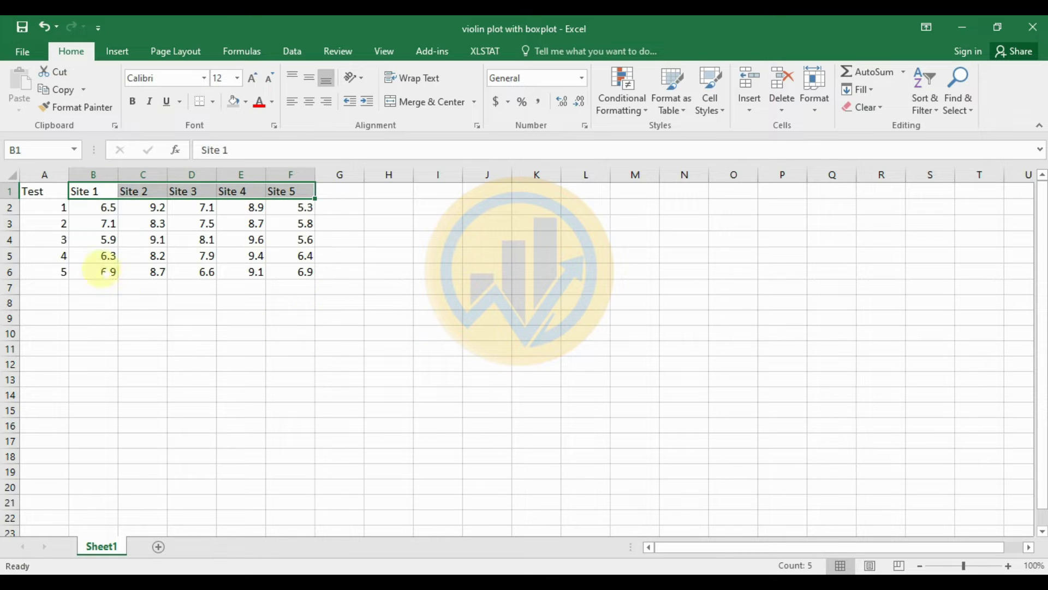
left_click_drag(49, 213, 298, 271)
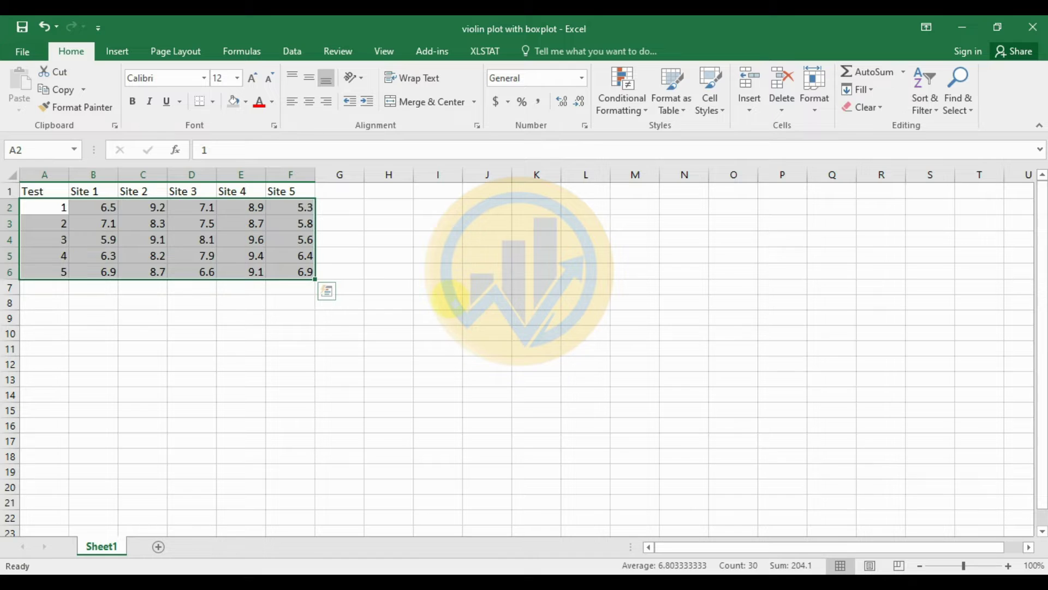
left_click(440, 302)
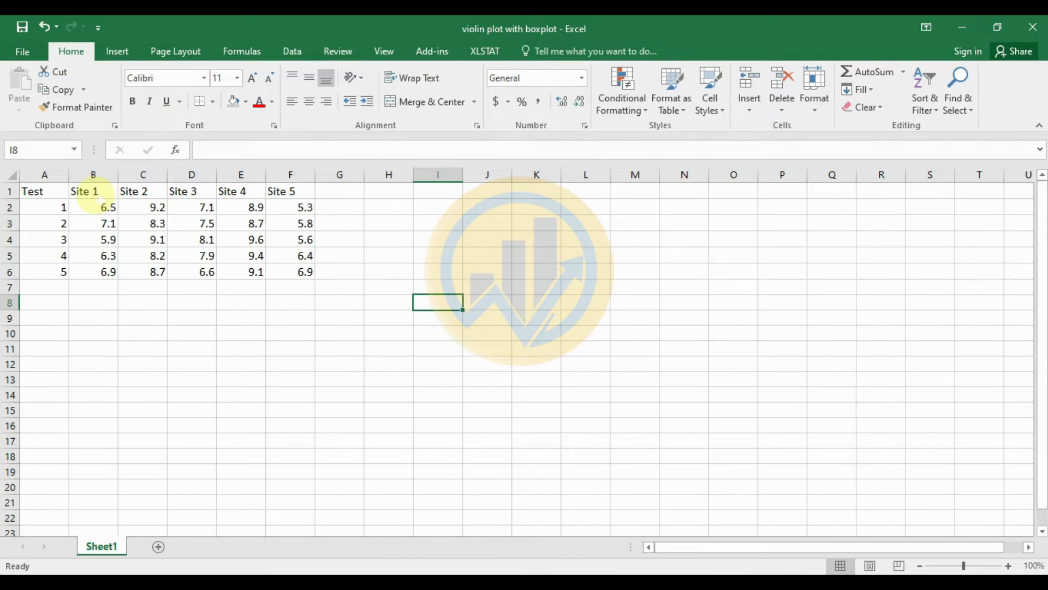
Step: Copy the Site 1–Site 5 columns with headers and switch to PAST's empty sheet
left_click_drag(94, 192, 299, 265)
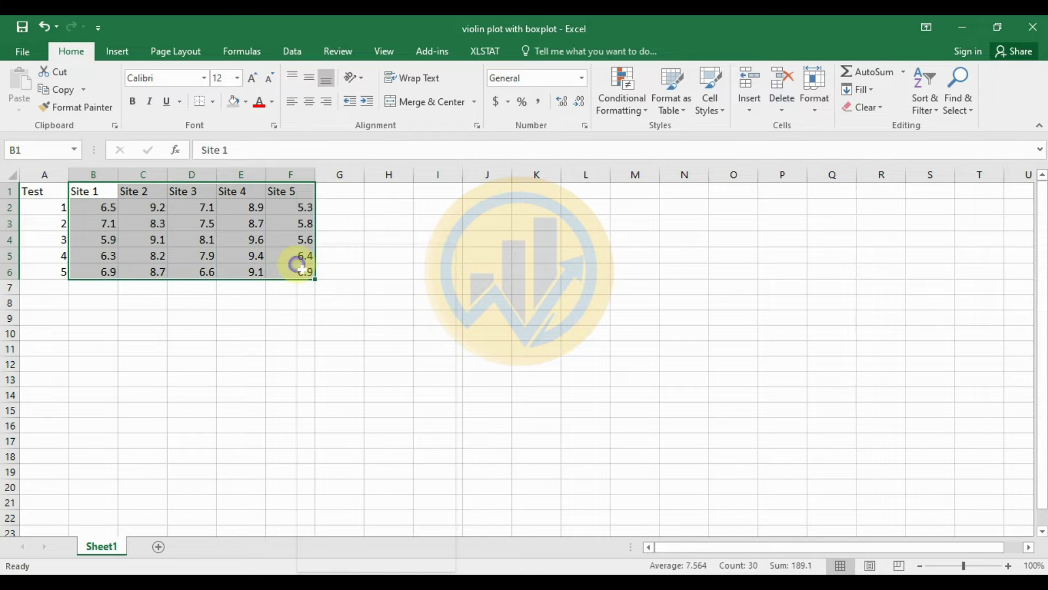
right_click(297, 264)
left_click(323, 272)
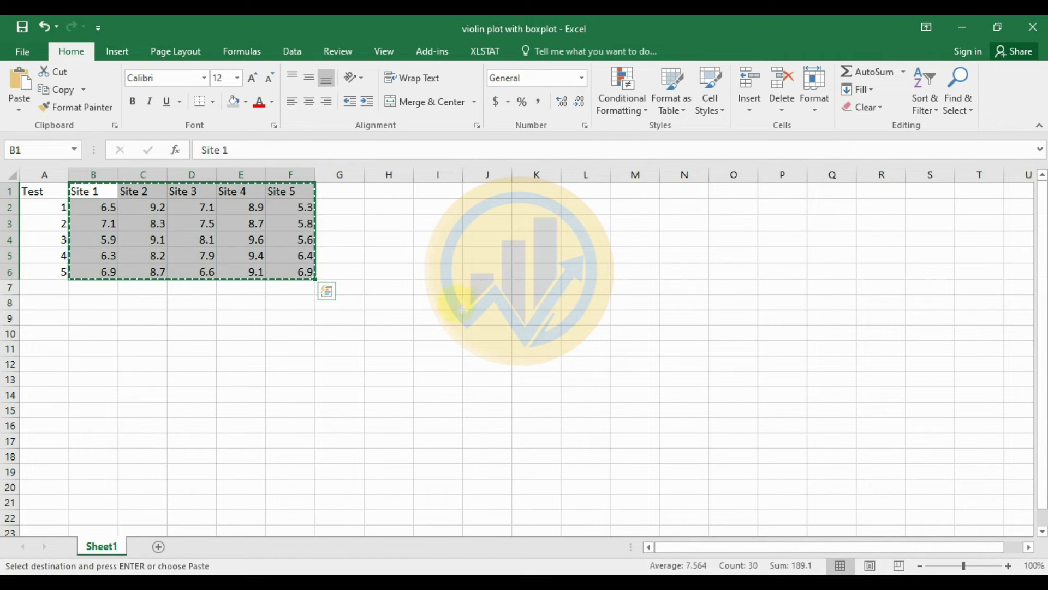
left_click(433, 582)
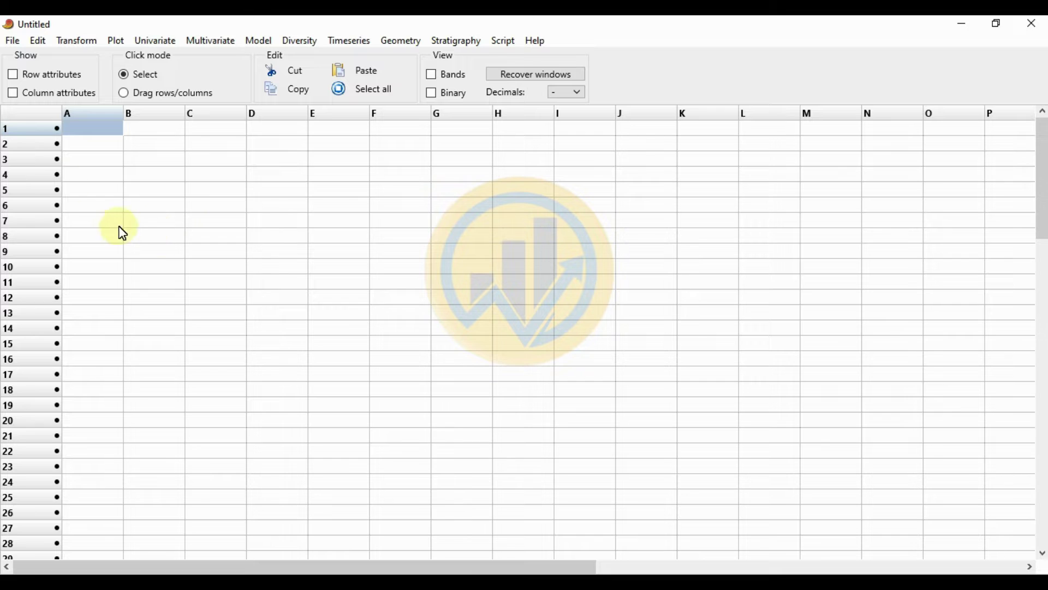
Step: Paste the copied data from column A's name cell so Site 1–Site 5 become column names
left_click(14, 96)
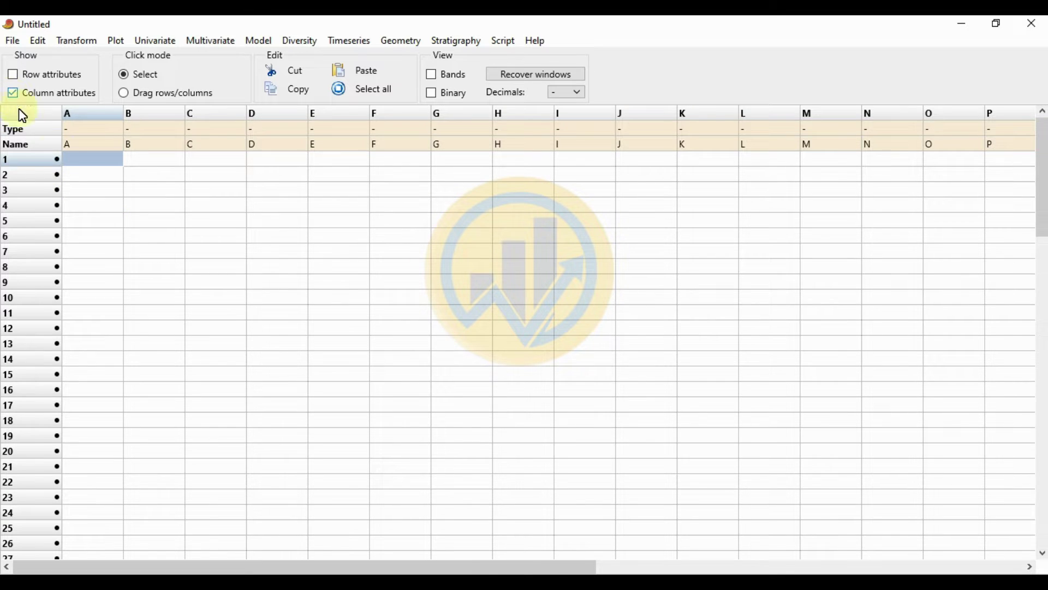
left_click(87, 145)
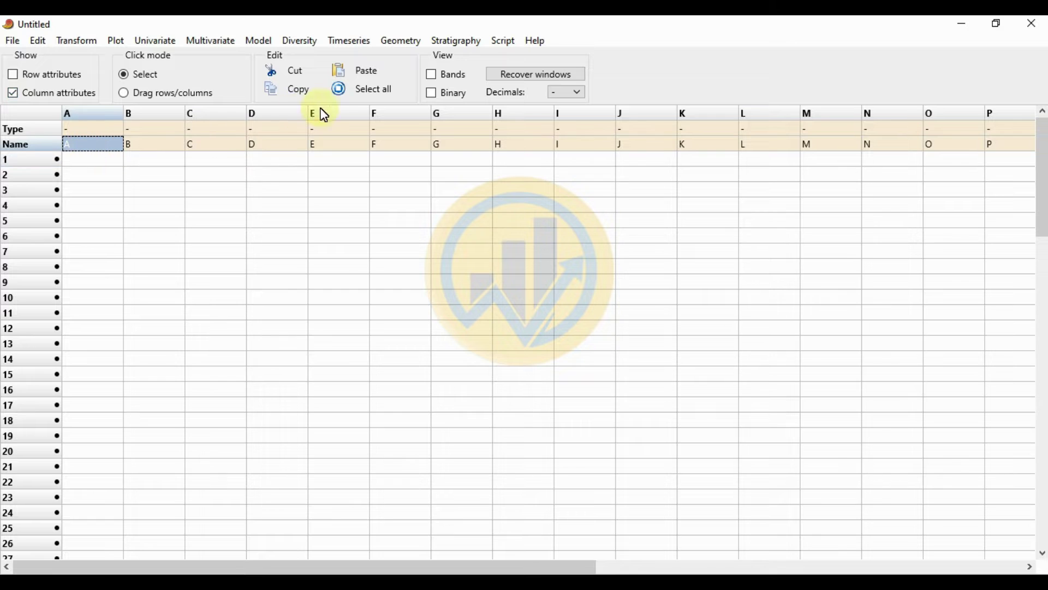
left_click(363, 77)
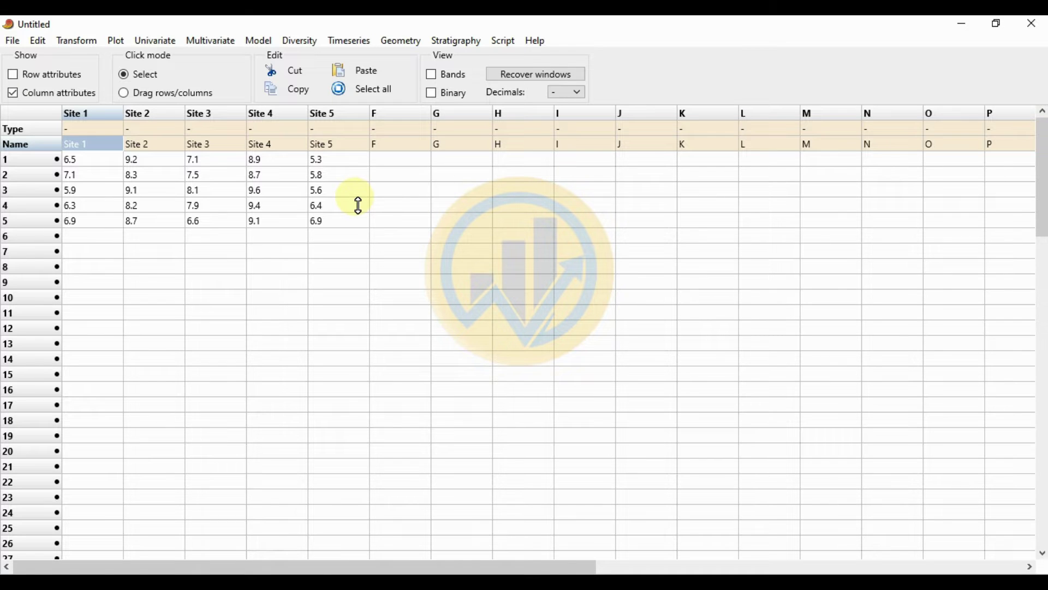
left_click(12, 93)
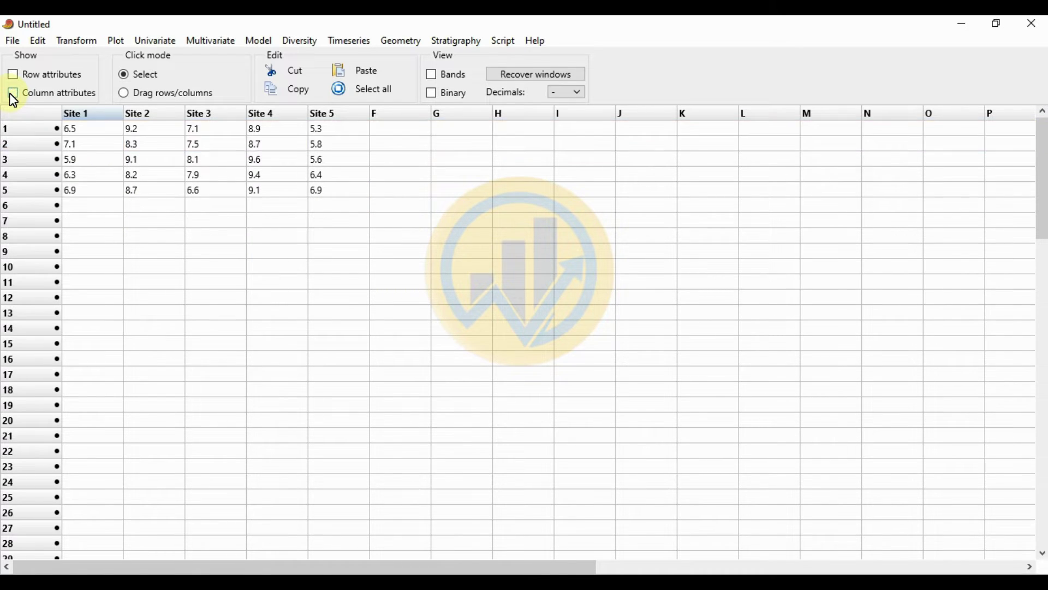
Step: Select all data, create a Barchart/Boxplot of Sites 1–5, and maximize its window
left_click(382, 101)
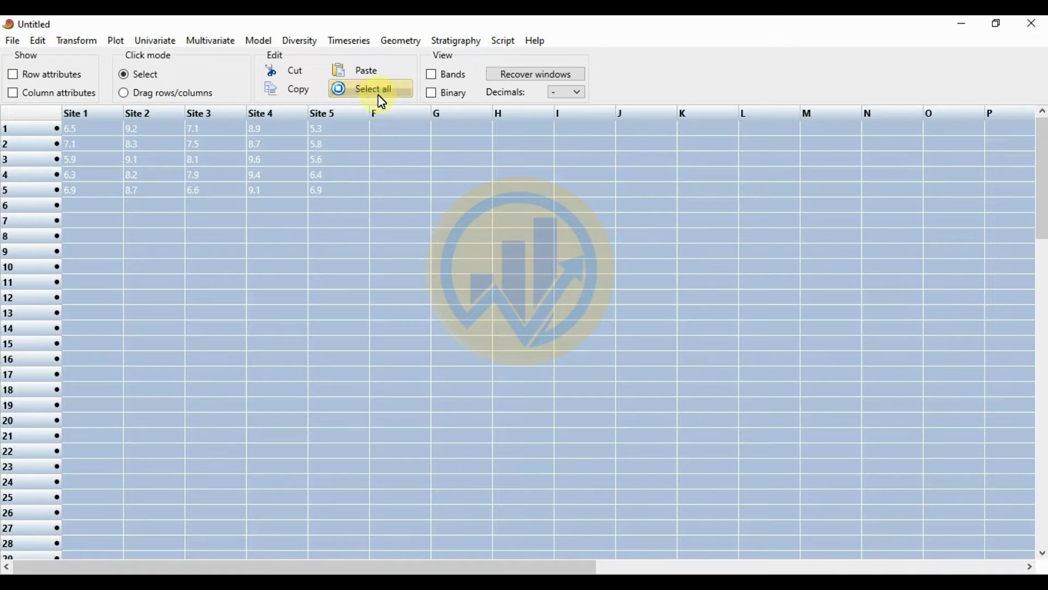
left_click(117, 42)
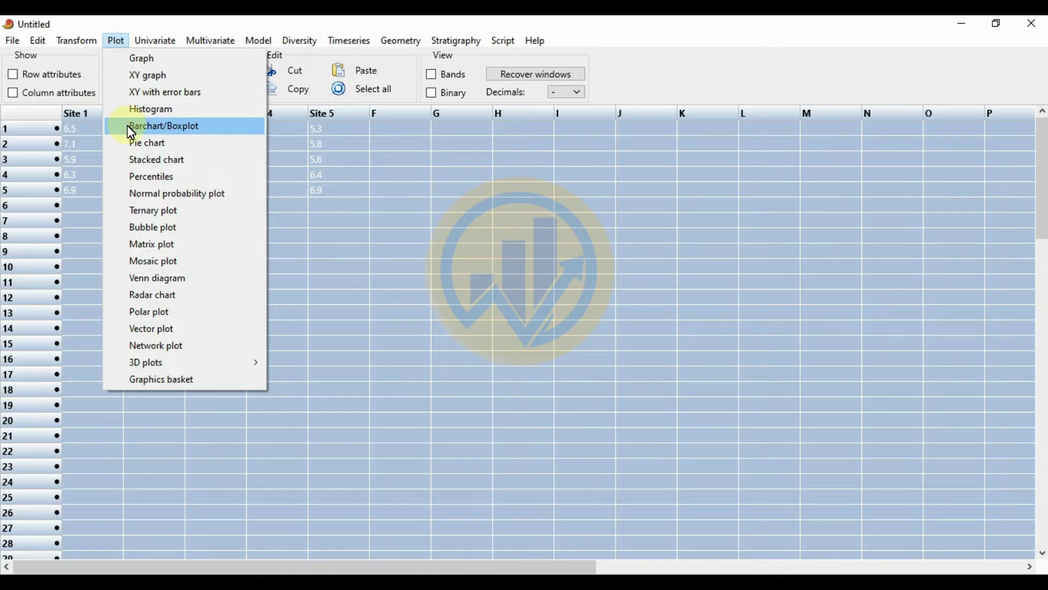
left_click(195, 128)
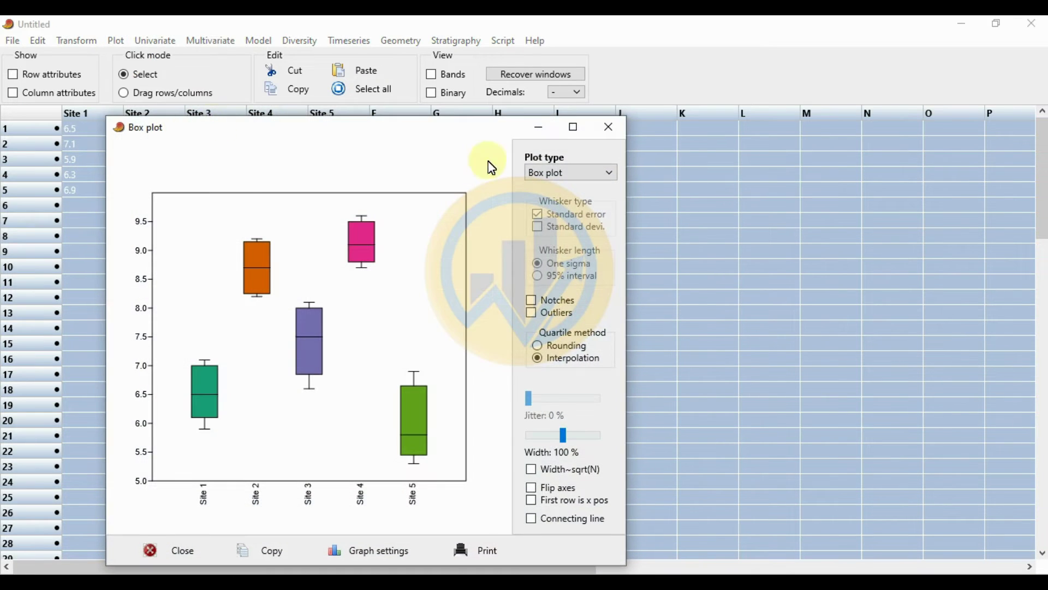
left_click(571, 131)
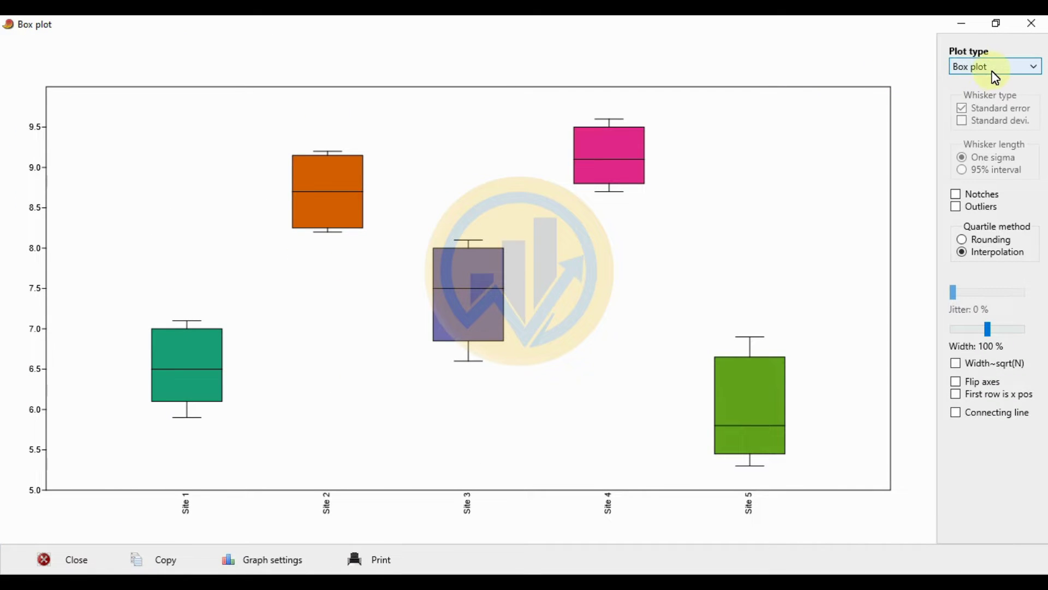
left_click(1017, 67)
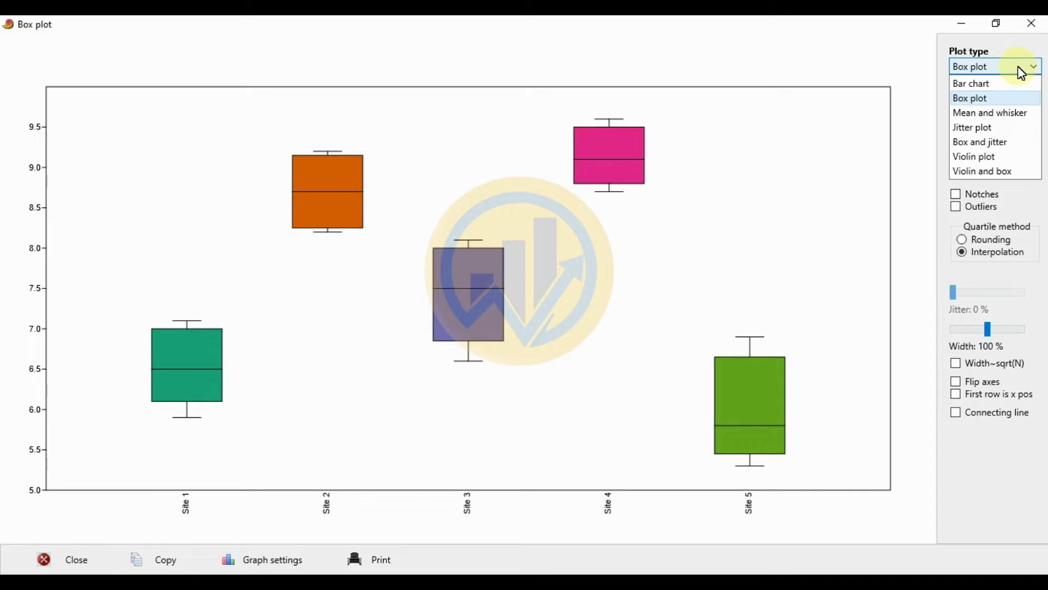
Step: Switch the plot type to violin with box, trying notched boxes then removing the notches
left_click(989, 171)
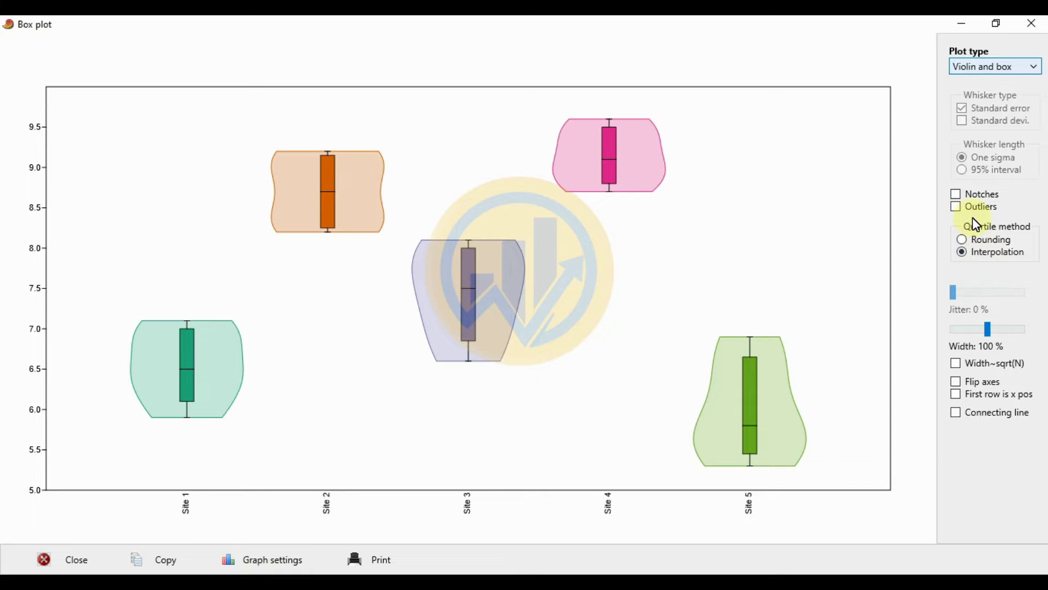
left_click(959, 195)
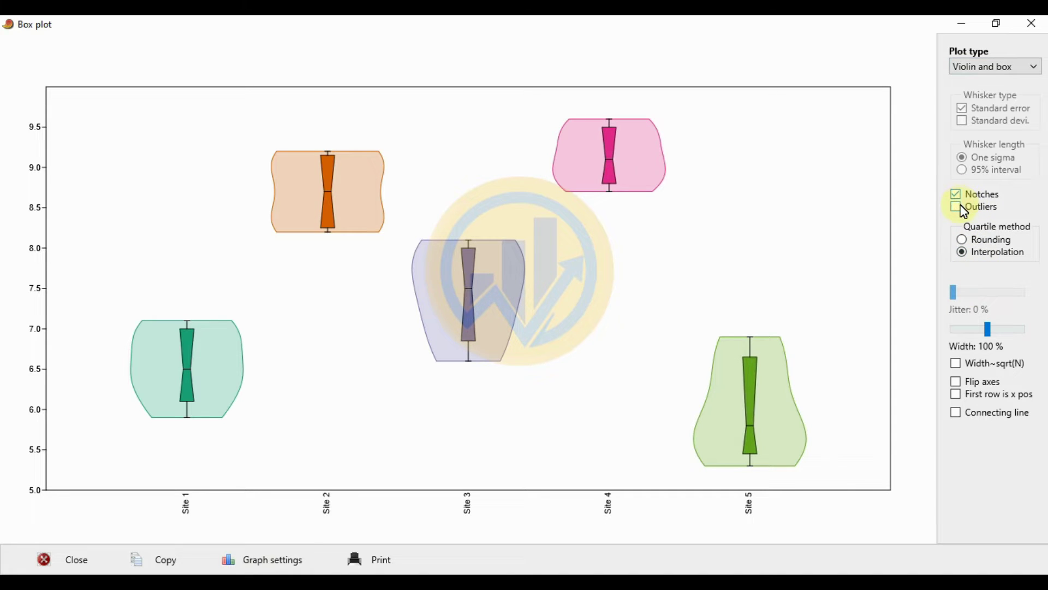
left_click(959, 211)
left_click(962, 196)
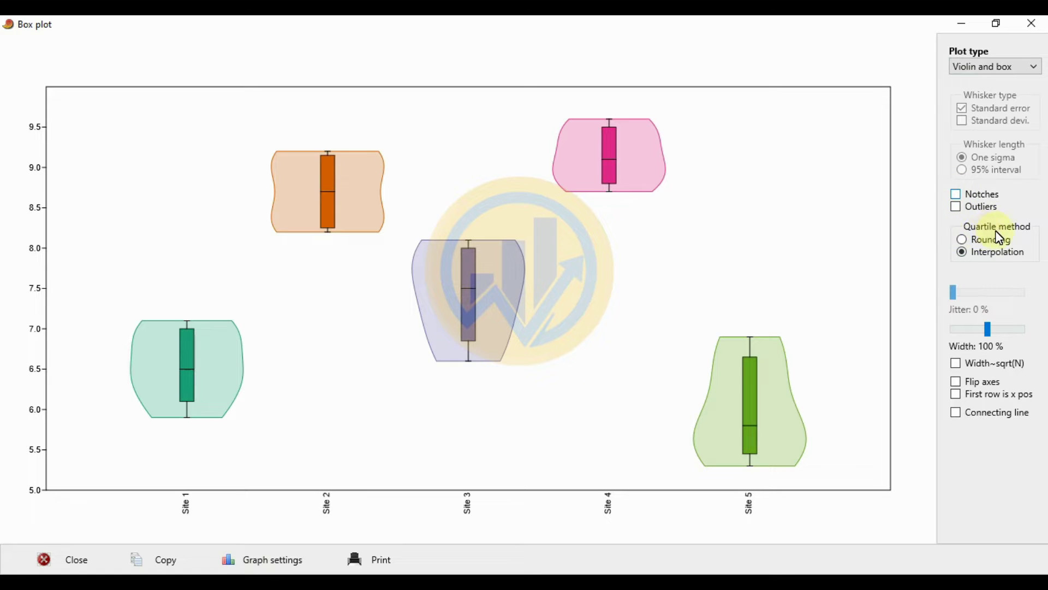
Step: Compare Rounding and Interpolation quartile methods, keeping Rounding
left_click(957, 240)
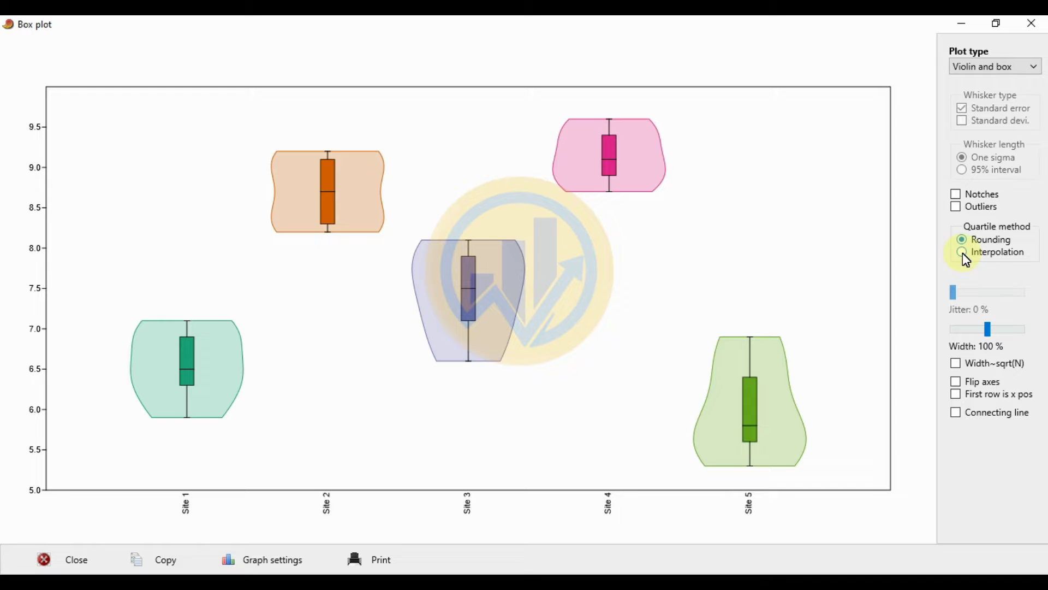
left_click(962, 252)
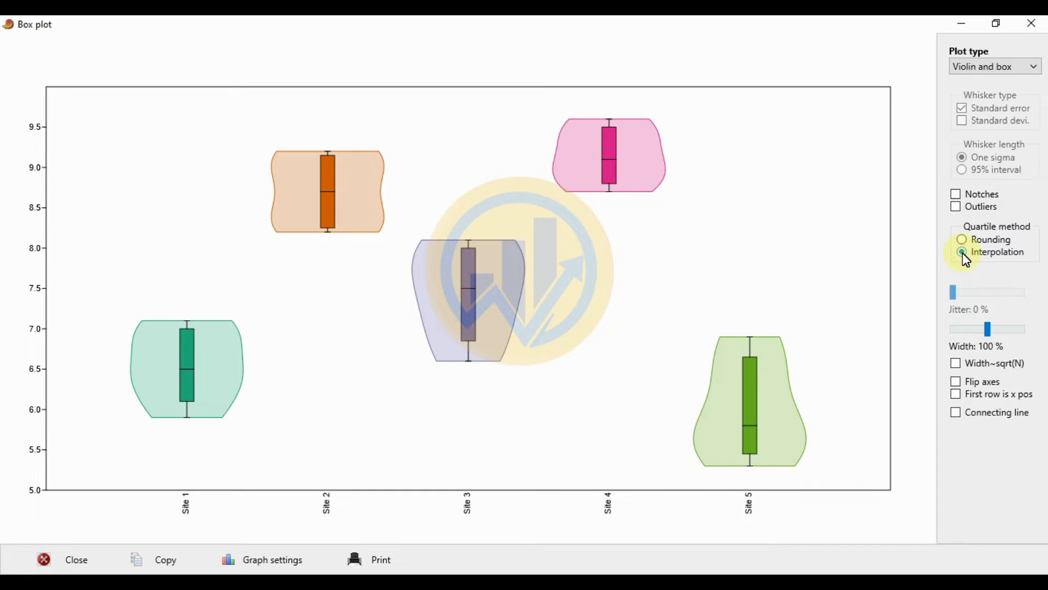
left_click(963, 240)
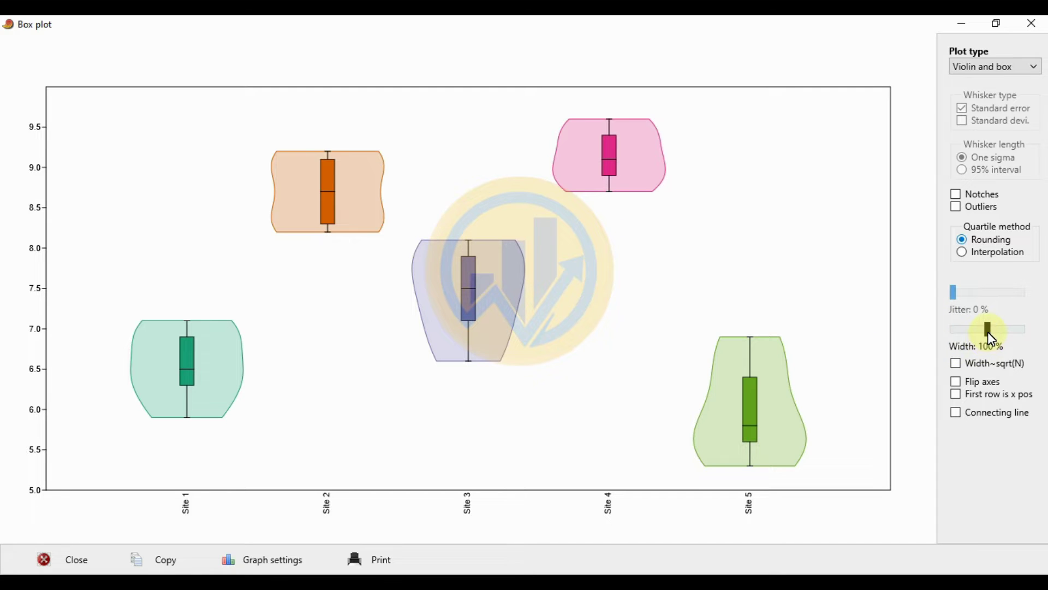
mouse_move(988, 332)
left_mouse_down()
mouse_move(974, 332)
mouse_move(997, 334)
left_mouse_up()
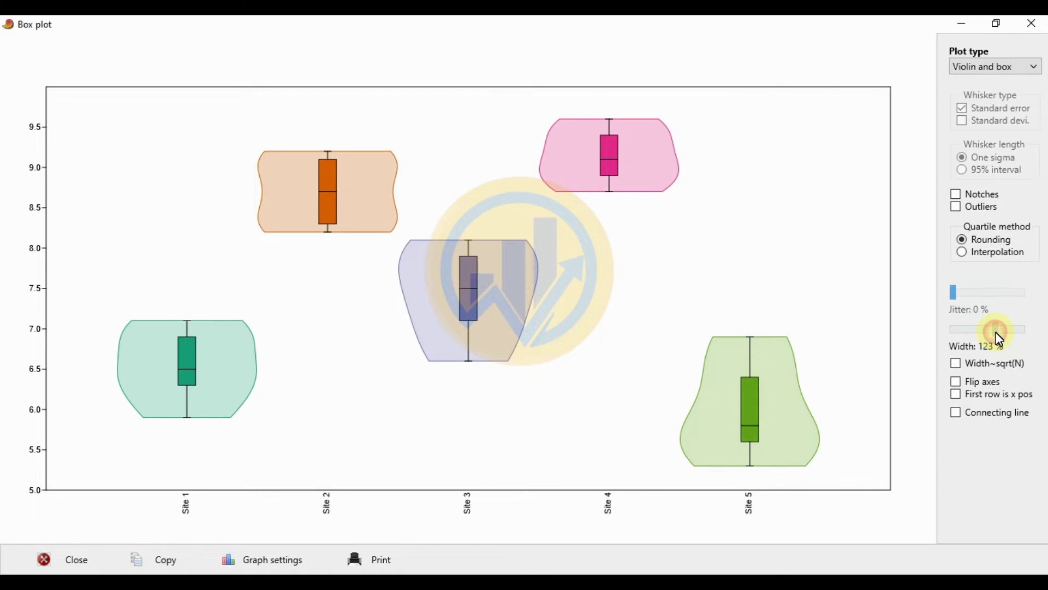
left_click_drag(997, 334, 984, 334)
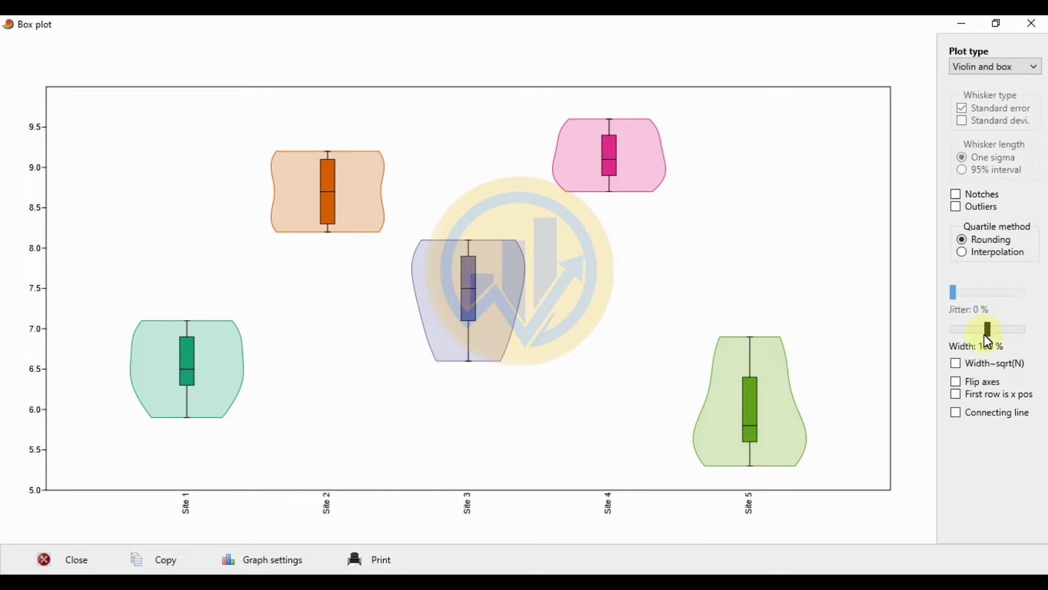
left_click(959, 384)
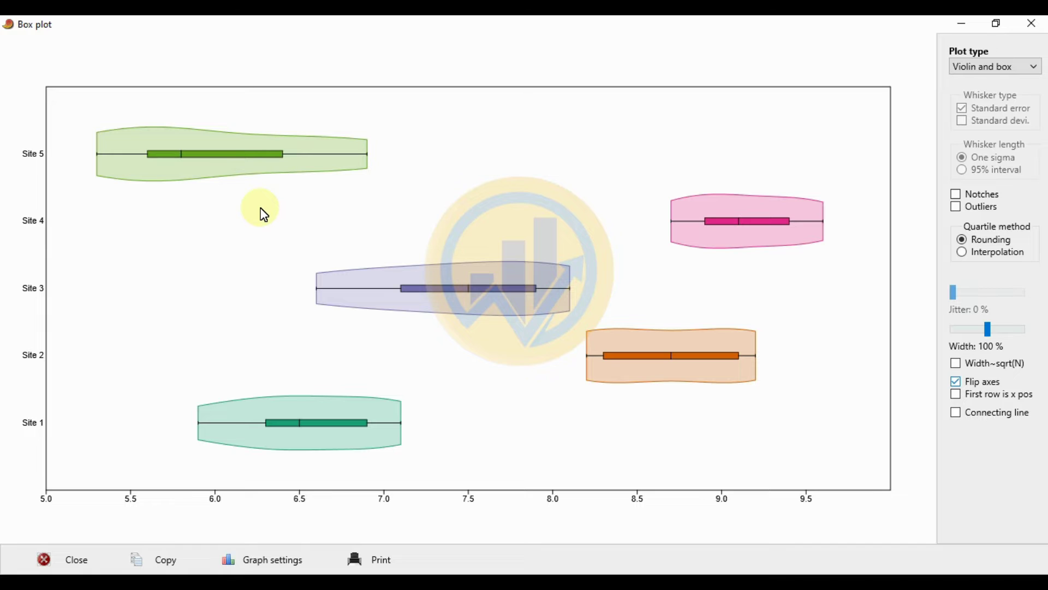
left_click(956, 383)
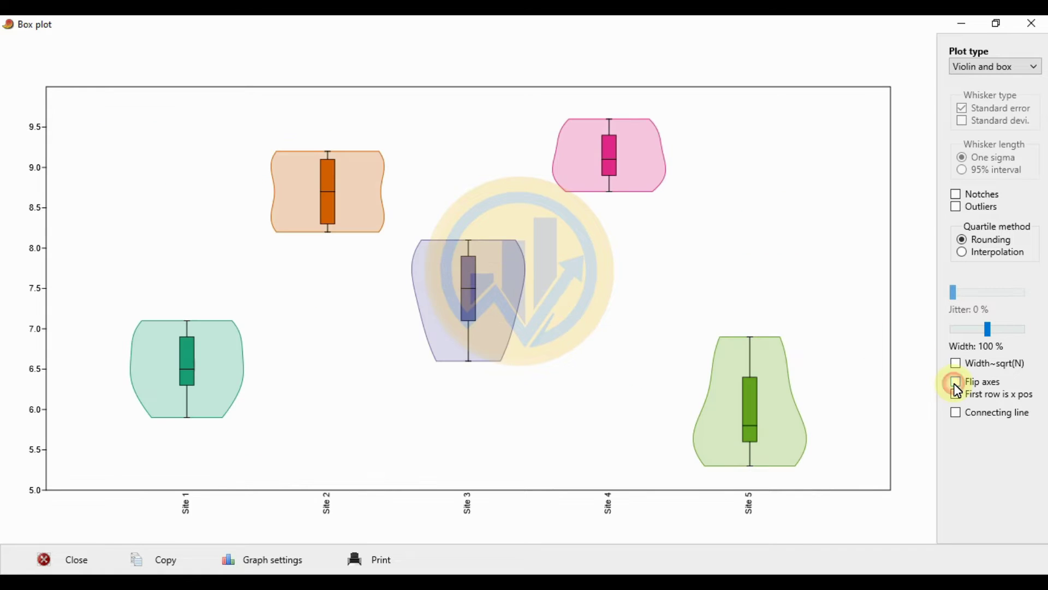
left_click(958, 394)
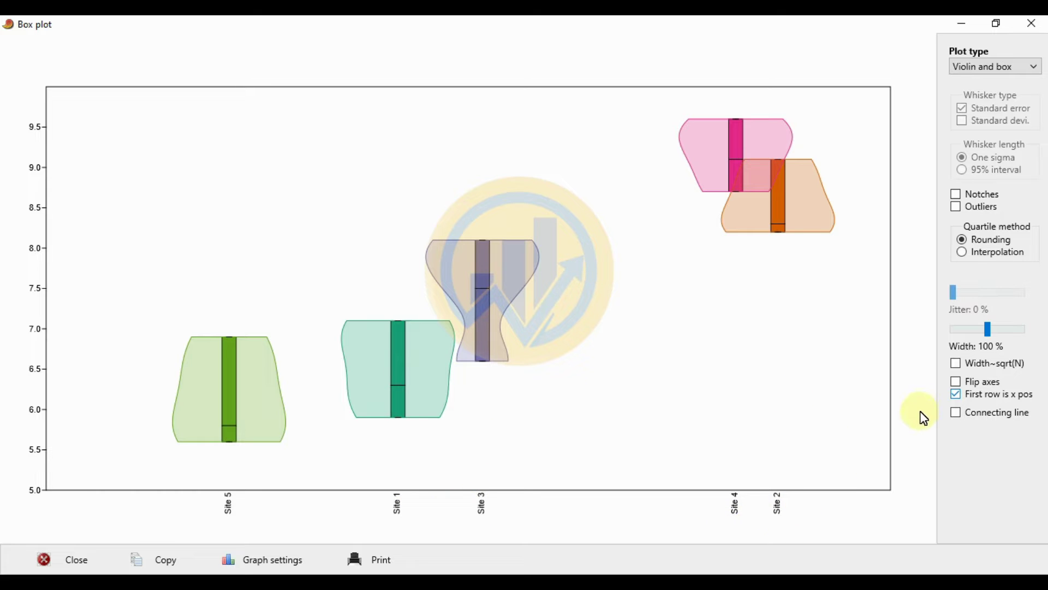
left_click(955, 394)
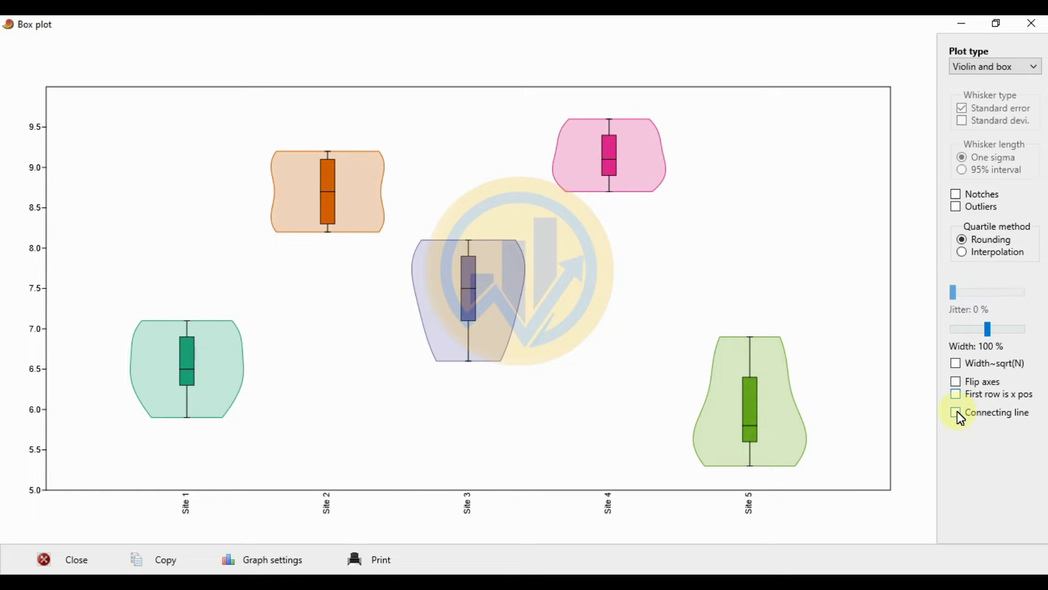
left_click(957, 412)
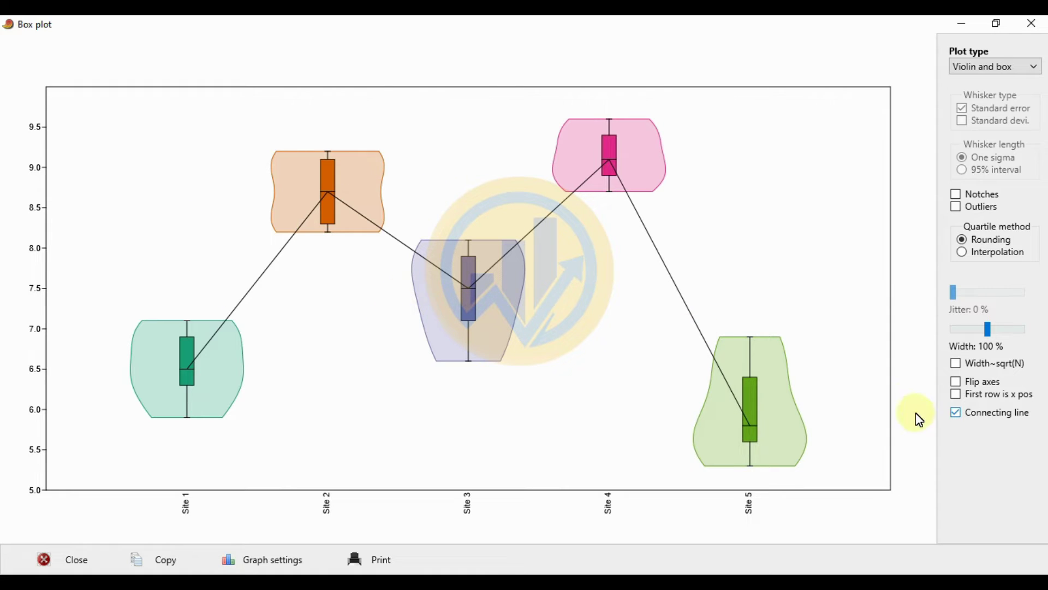
left_click(957, 414)
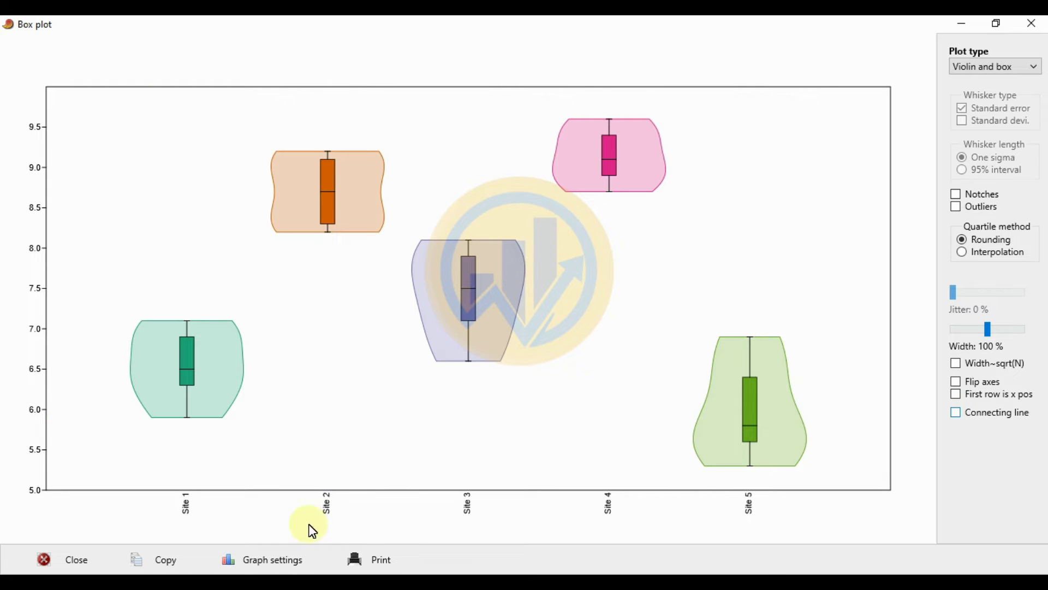
Step: In graph preferences, enable thick lines and set the font to Times New Roman, size 12
left_click(276, 561)
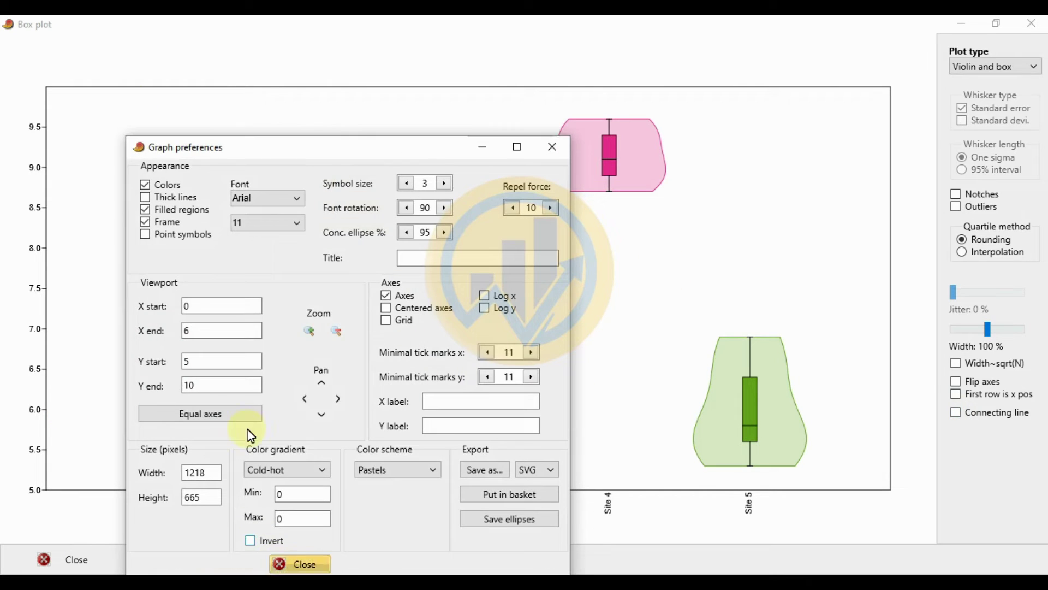
left_click_drag(284, 153, 730, 74)
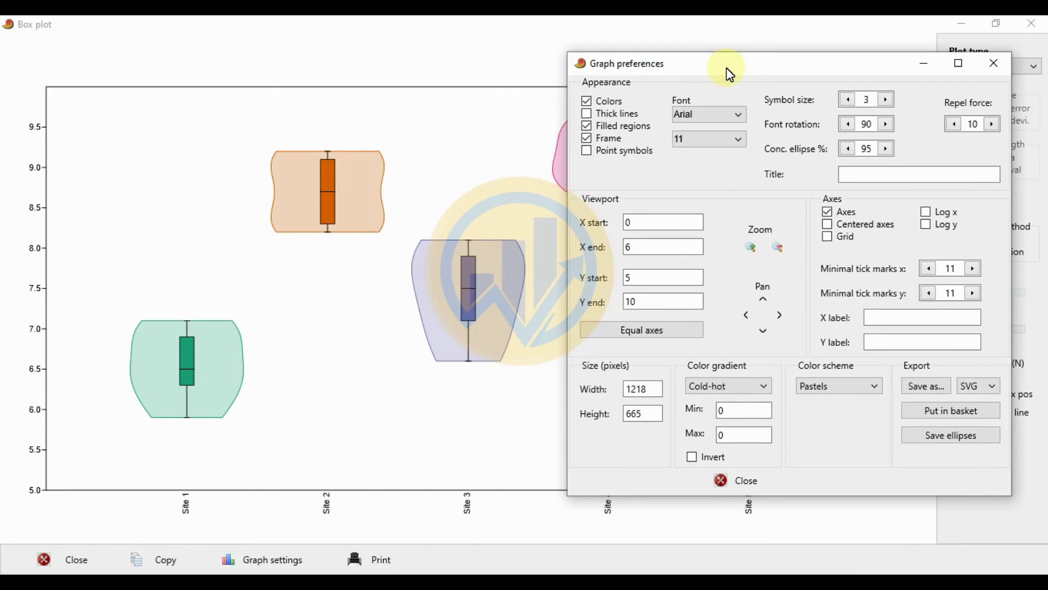
left_click(586, 114)
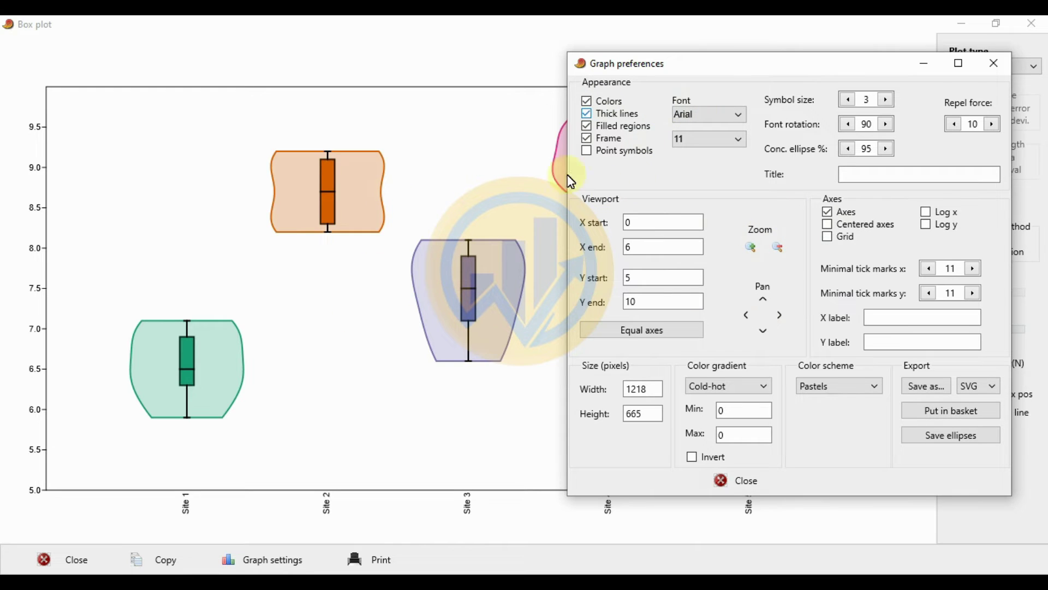
left_click(741, 122)
left_click_drag(822, 152, 819, 202)
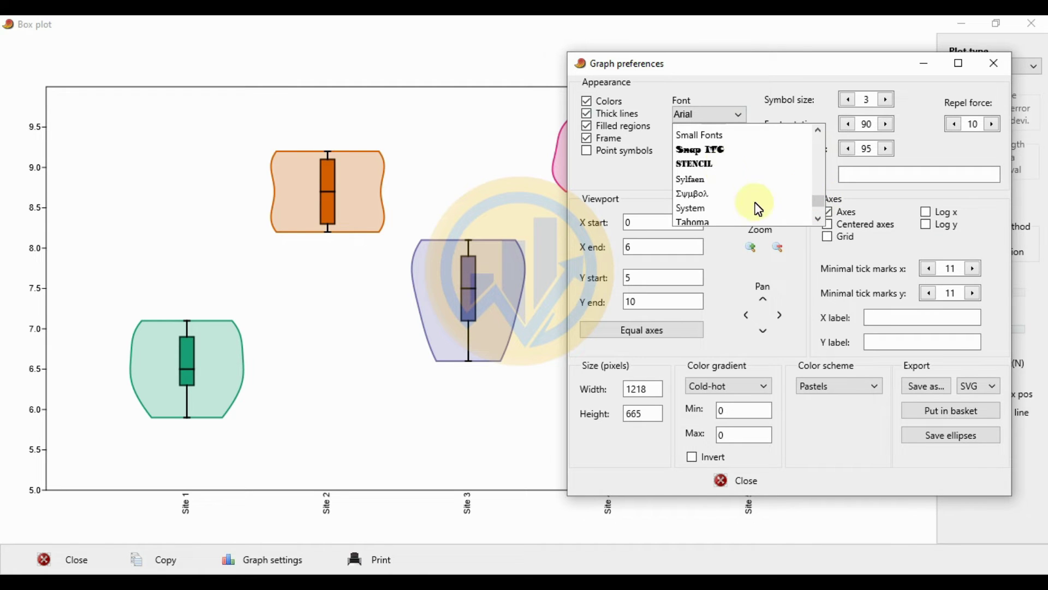
left_click(818, 221)
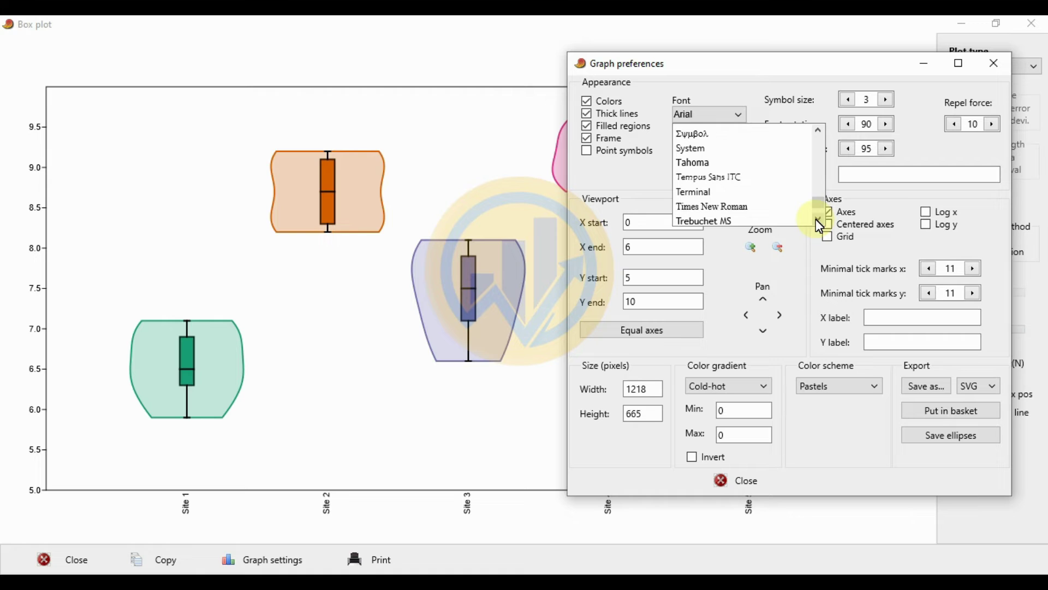
left_click(732, 204)
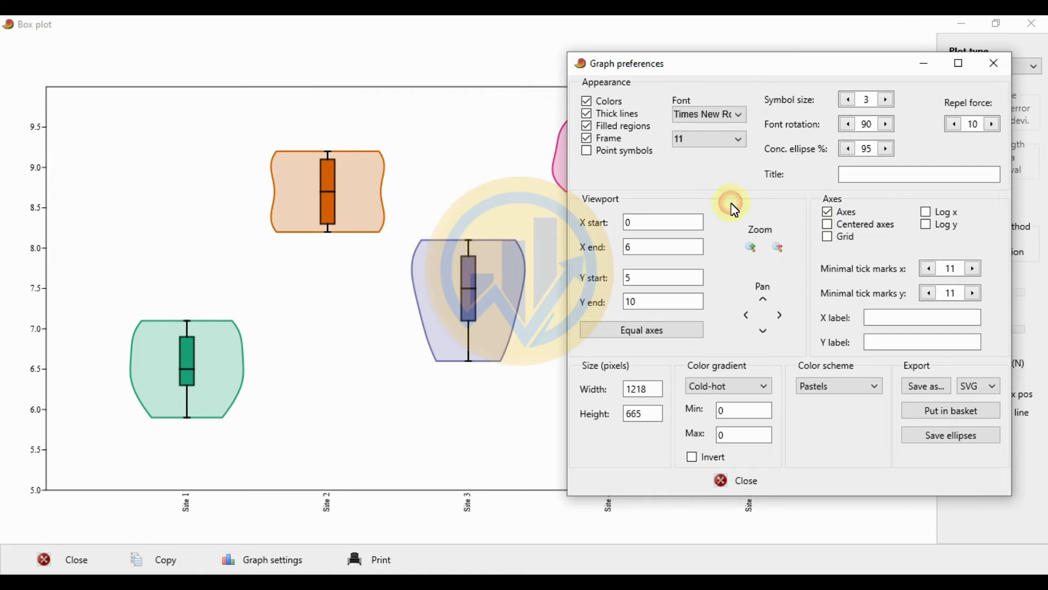
left_click(740, 140)
left_click(691, 216)
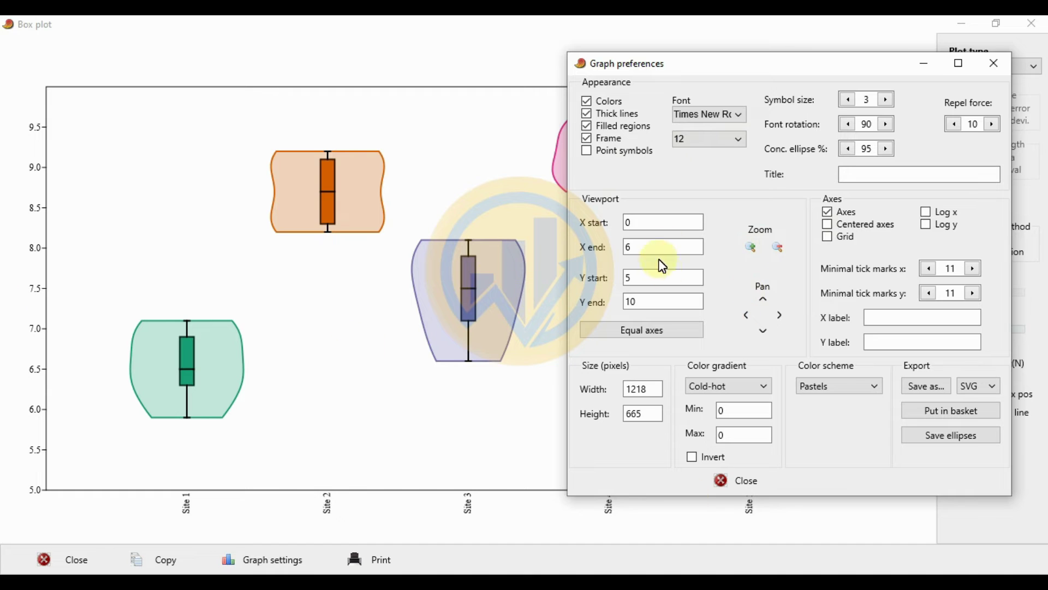
Step: Trial centred axes, grid, and log x/y scales, returning all to off and linear
left_click(830, 228)
left_click(829, 227)
left_click(827, 237)
left_click(826, 238)
left_click(926, 212)
left_click(926, 225)
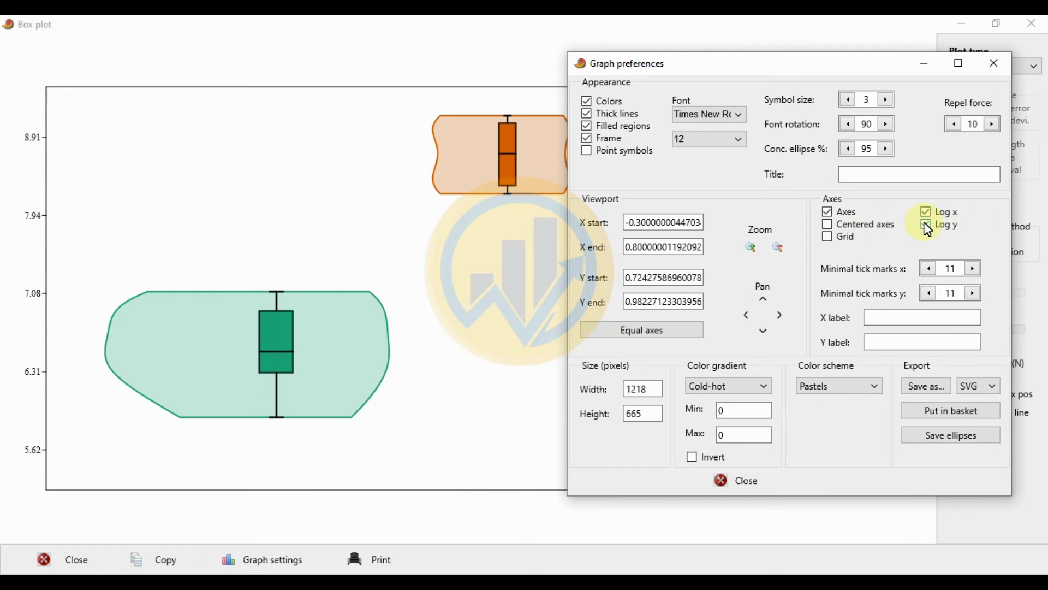
left_click(925, 225)
left_click(927, 212)
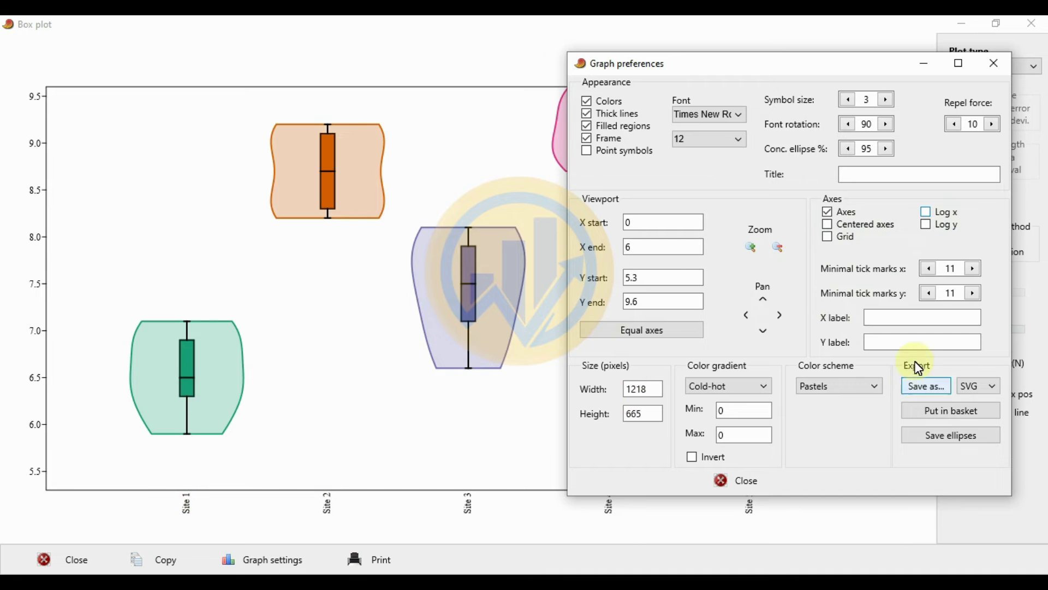
Step: Label the x-axis 'Location' and the y-axis 'pH Values in Water Samples'
left_click(917, 322)
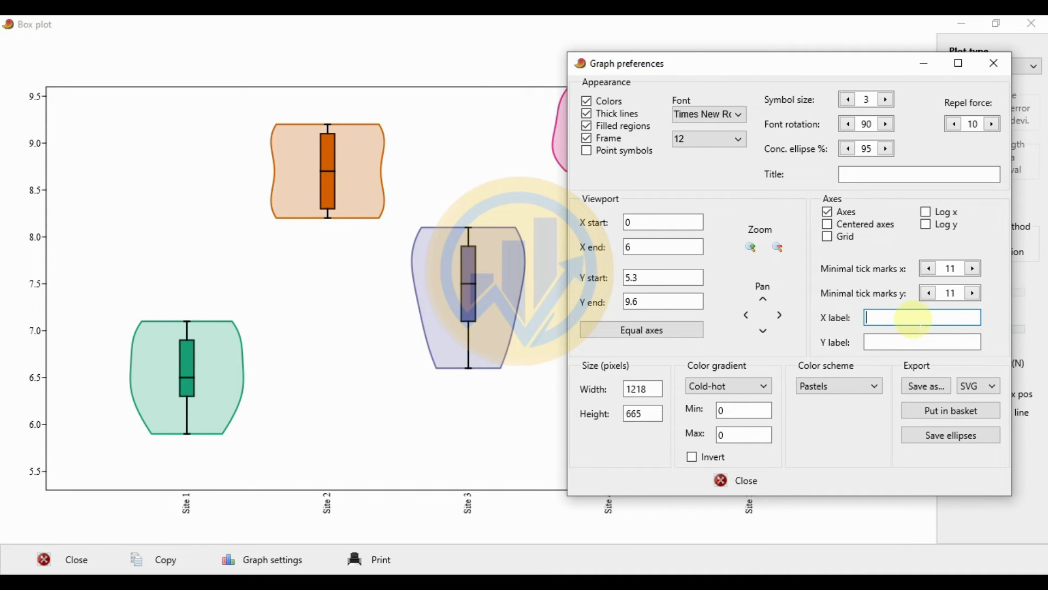
type("Location")
left_click(901, 341)
type("p")
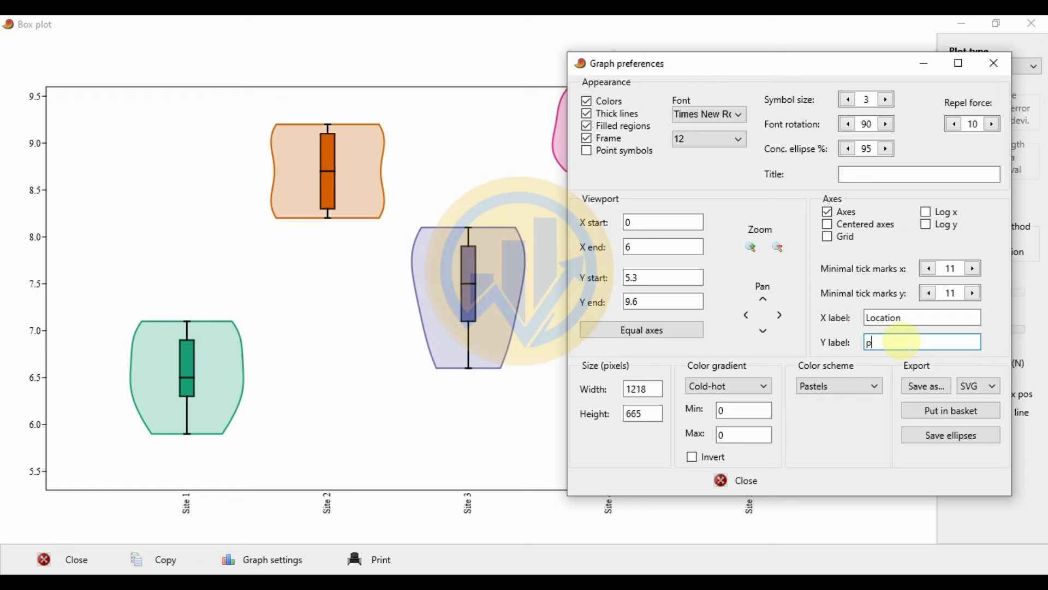
type("H Values in Water sa")
key("BackSpace")
key("BackSpace")
type("Samples")
left_click(901, 319)
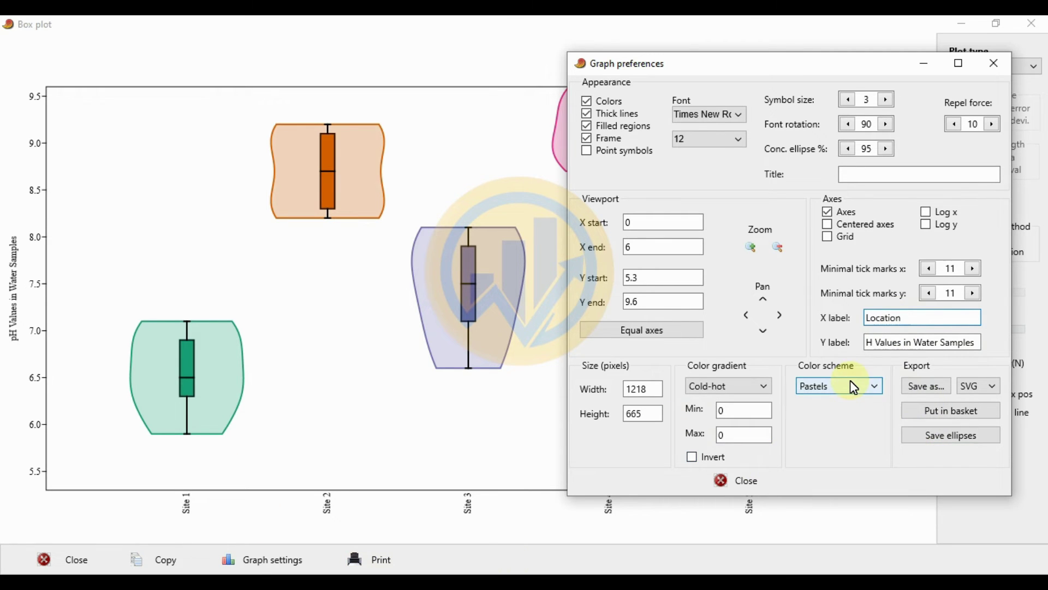
left_click(876, 388)
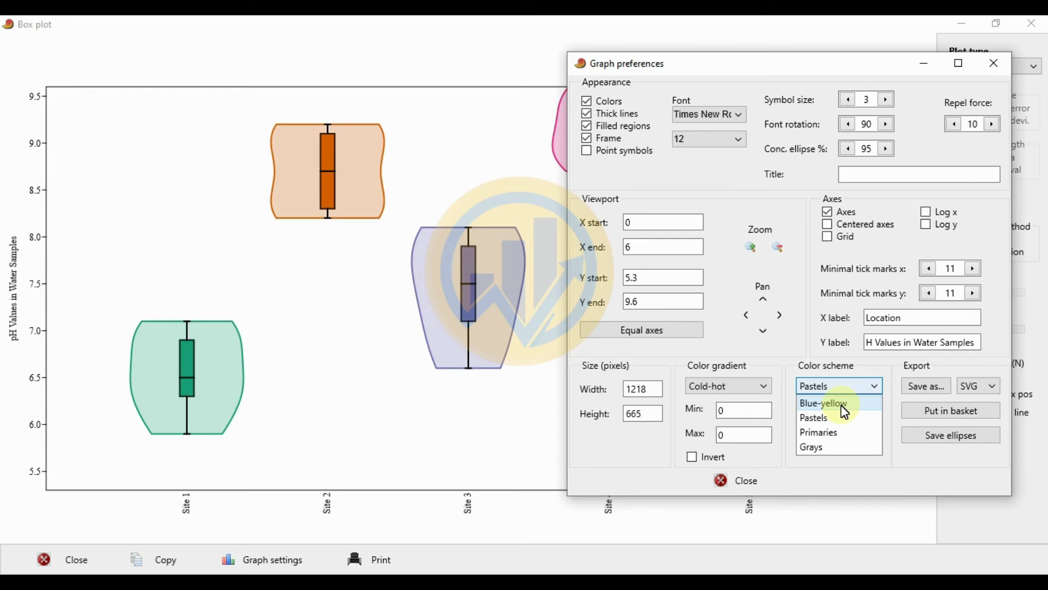
left_click(841, 404)
left_click_drag(744, 66, 754, 119)
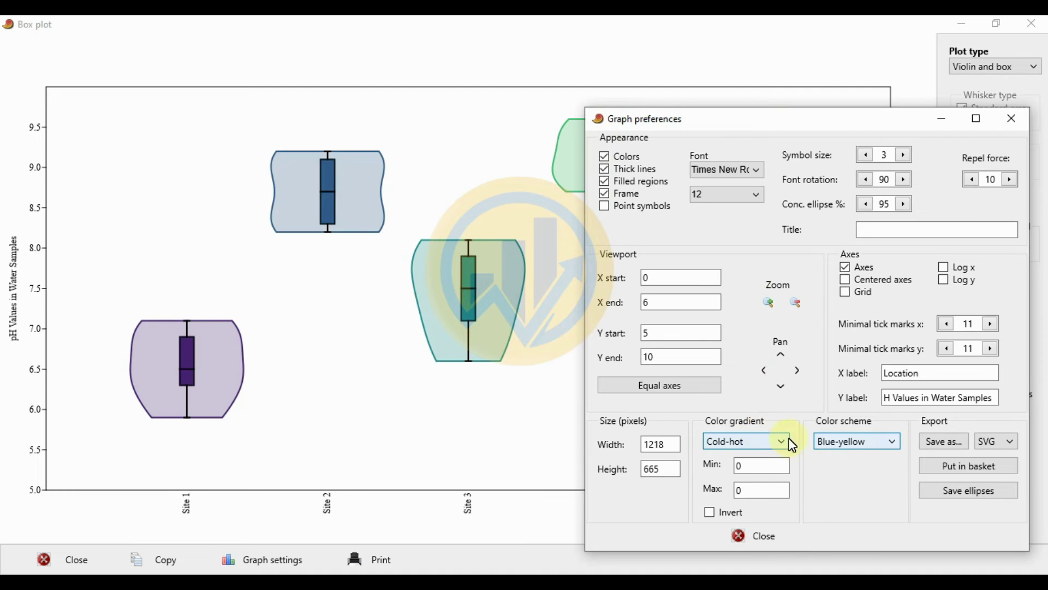
left_click(831, 440)
left_click(850, 478)
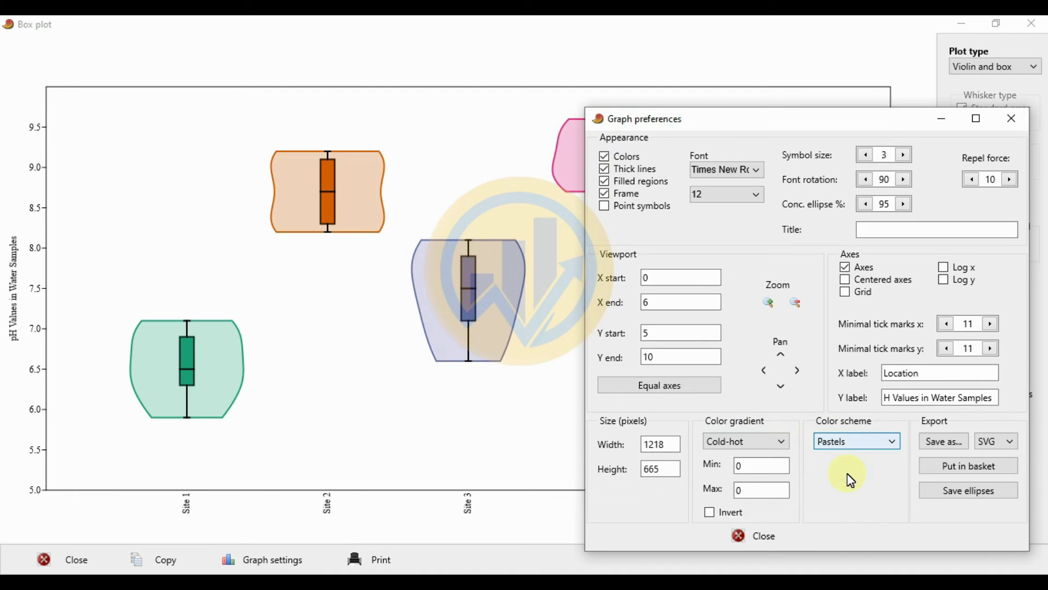
left_click_drag(774, 120, 789, 432)
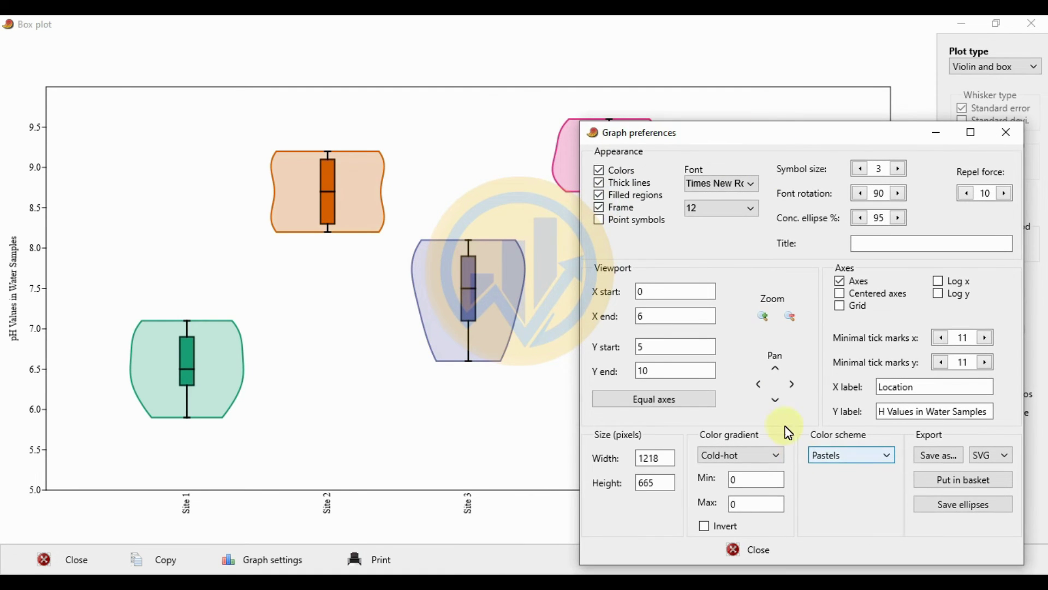
left_click(829, 455)
left_click(834, 499)
left_click_drag(778, 136, 755, 72)
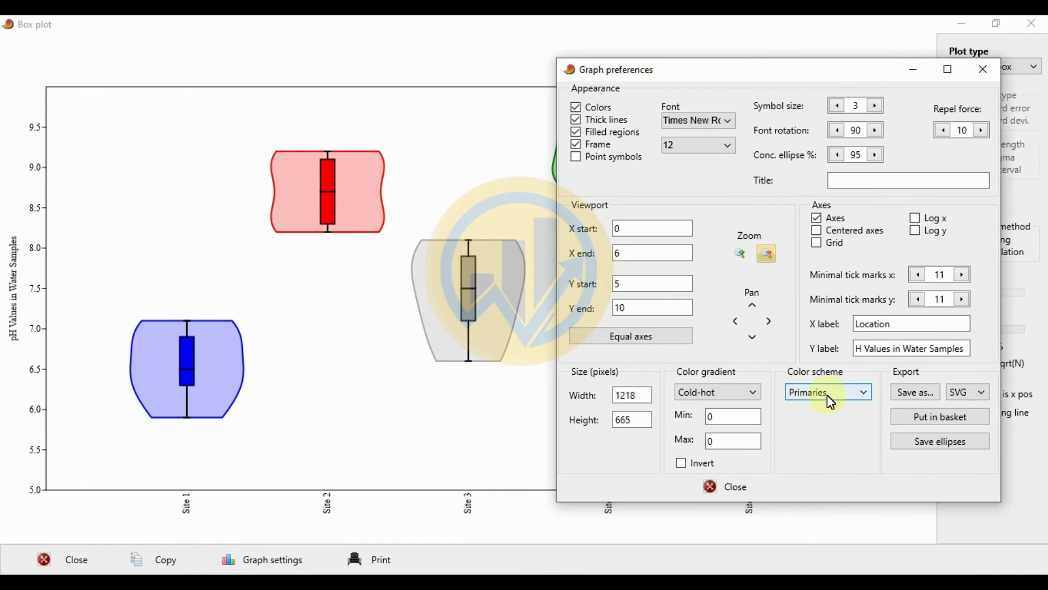
left_click(864, 402)
left_click(813, 453)
left_click_drag(794, 81, 751, 51)
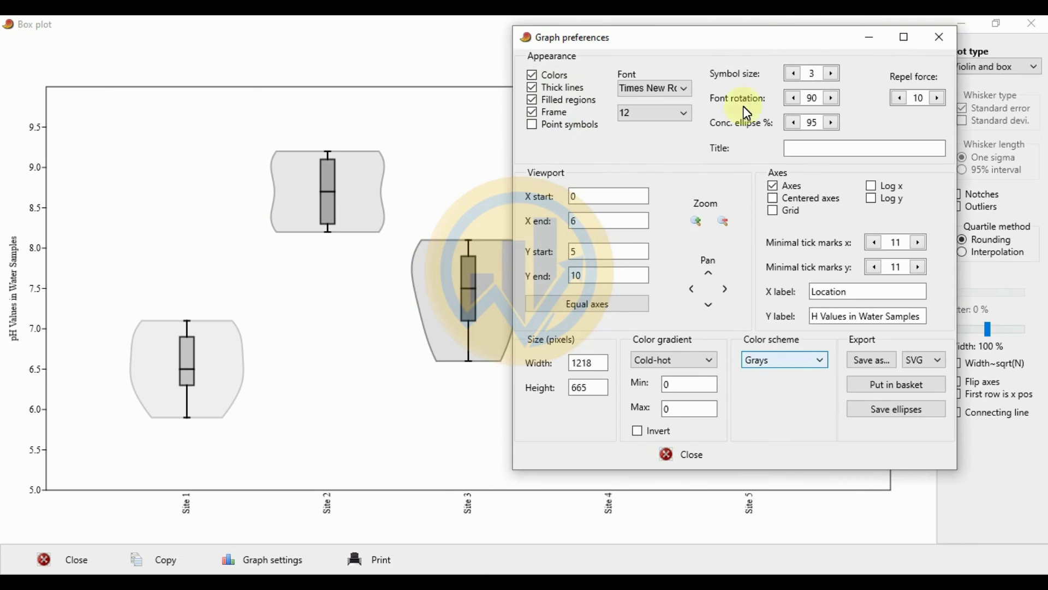
left_click(803, 361)
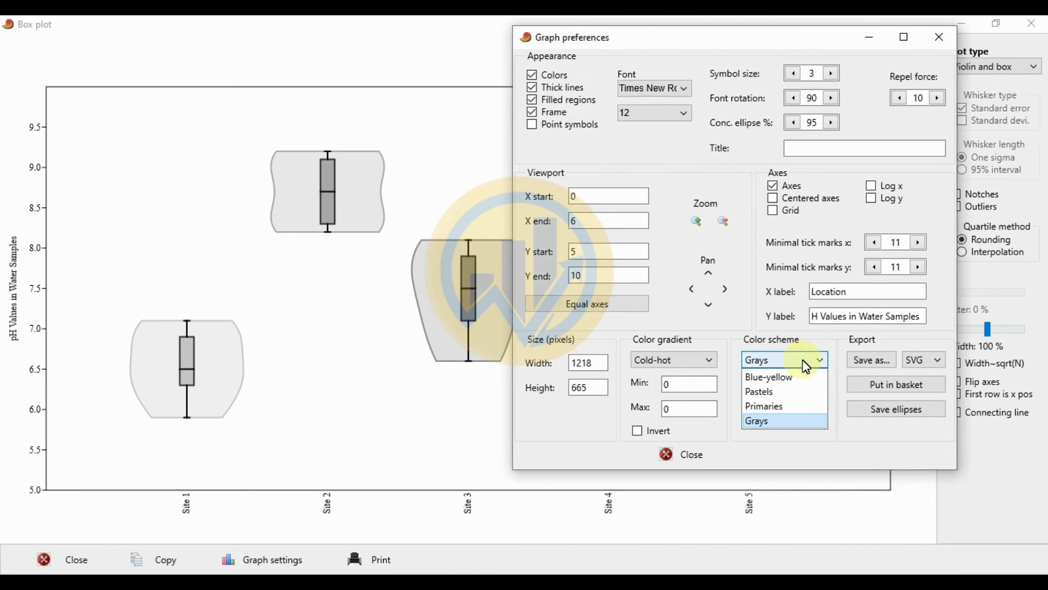
left_click(775, 391)
left_click_drag(765, 47, 728, 111)
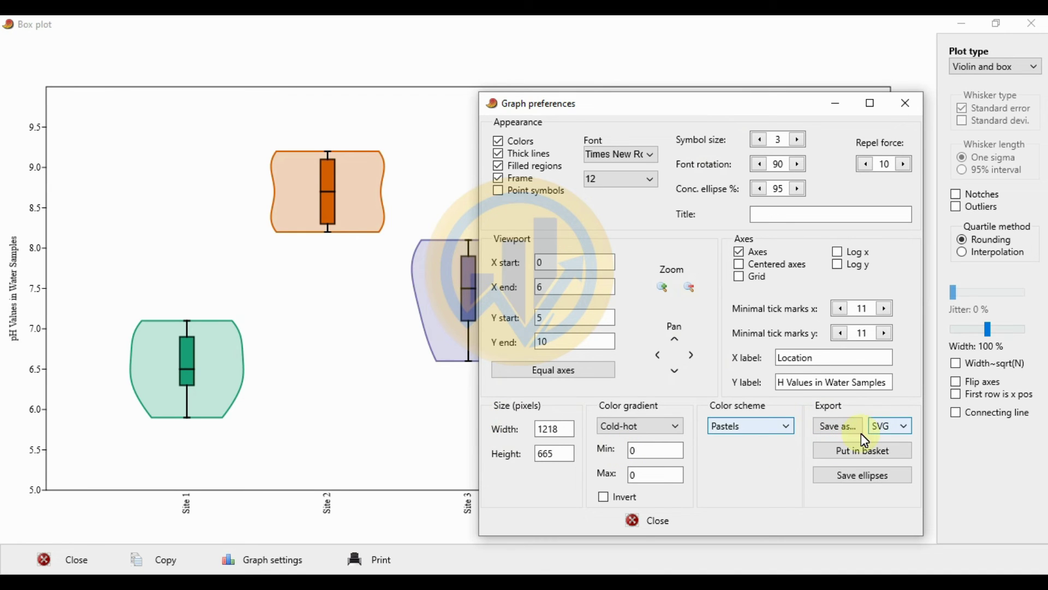
Step: Set the export format to JPG and restore the plot window to 528 × 515
left_click(904, 432)
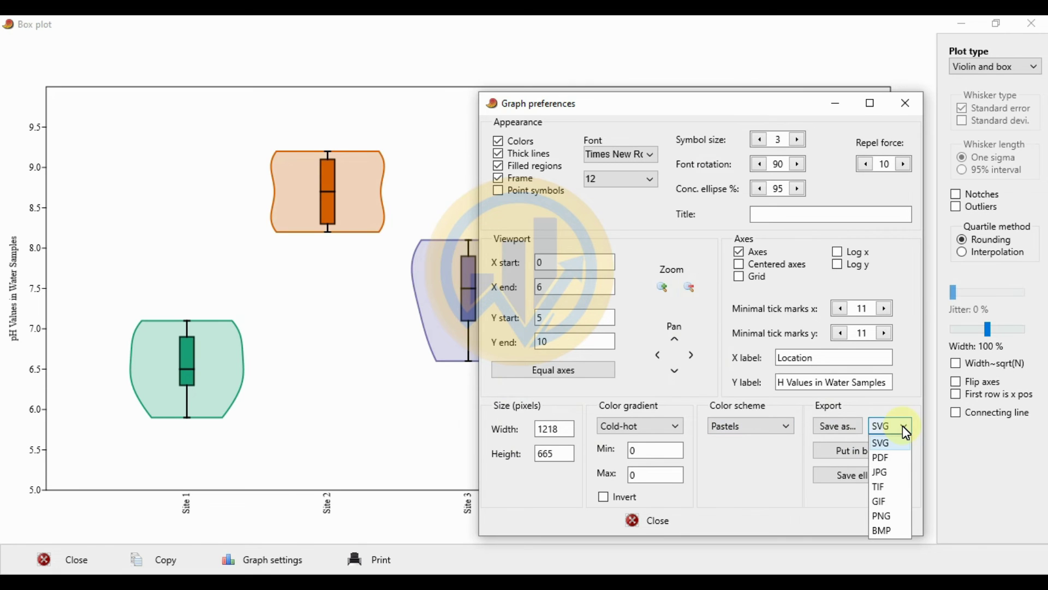
left_click(890, 473)
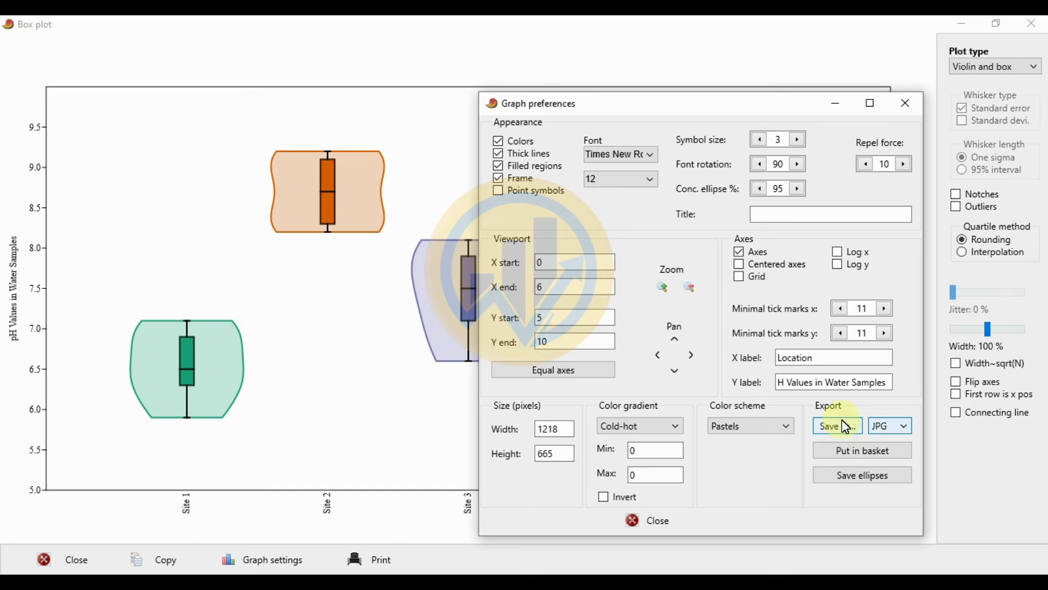
left_click(905, 103)
left_click(1007, 29)
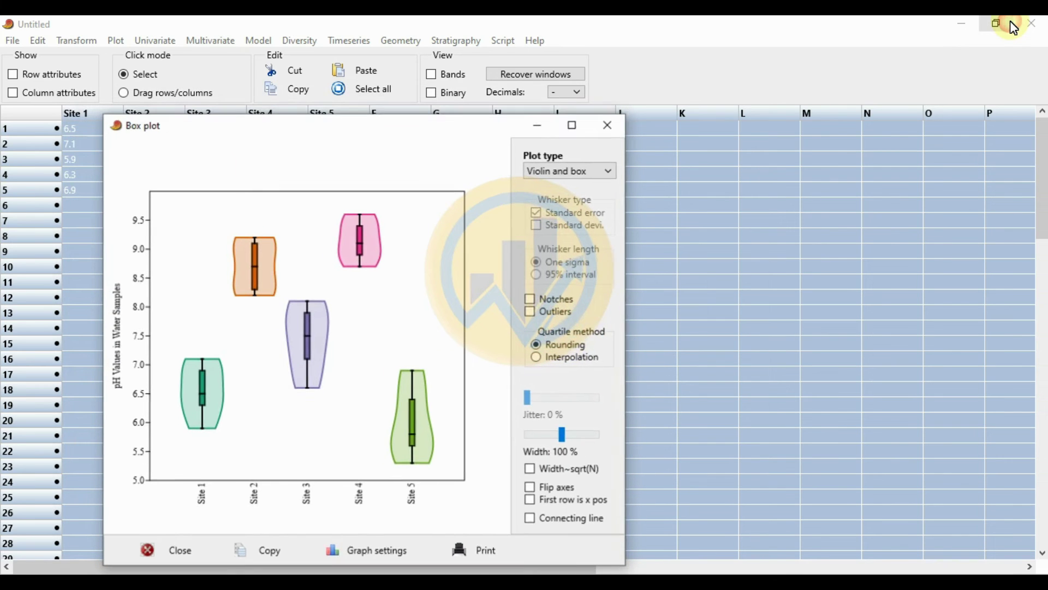
left_click(384, 552)
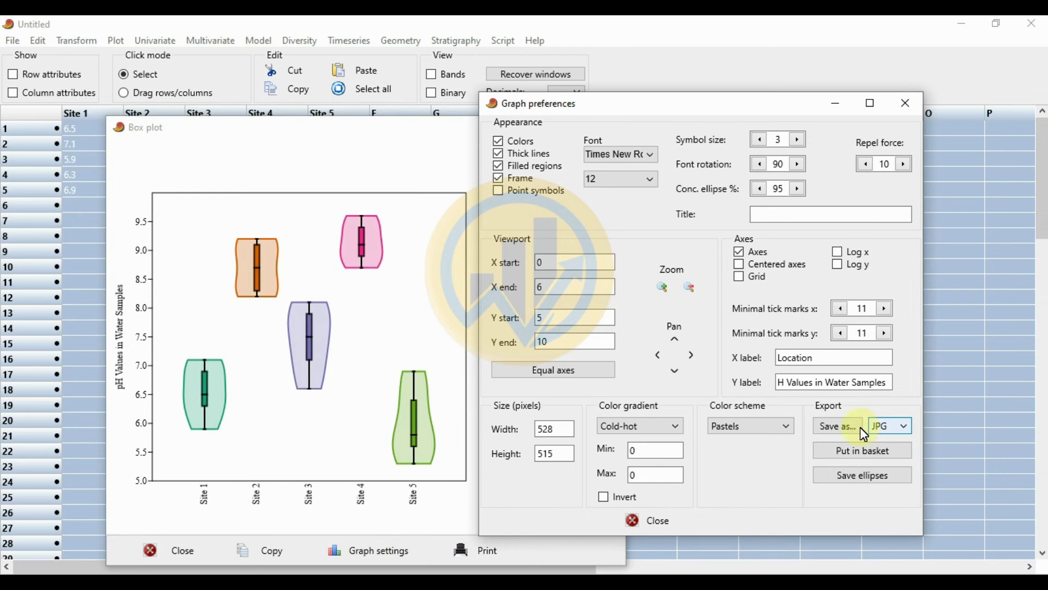
left_click(840, 431)
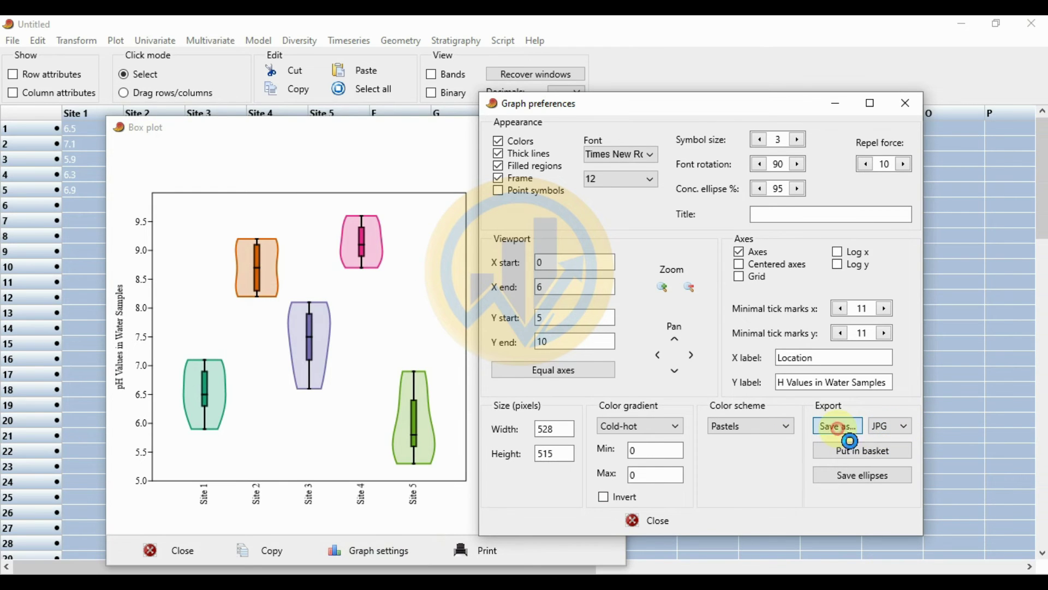
Step: Save the JPG as 'violin Plot with BoxPlot in past' in the 'violin plot with boxplot in past' folder
scroll(527, 344, "up", 1)
scroll(573, 349, "down", 1)
left_click(672, 371)
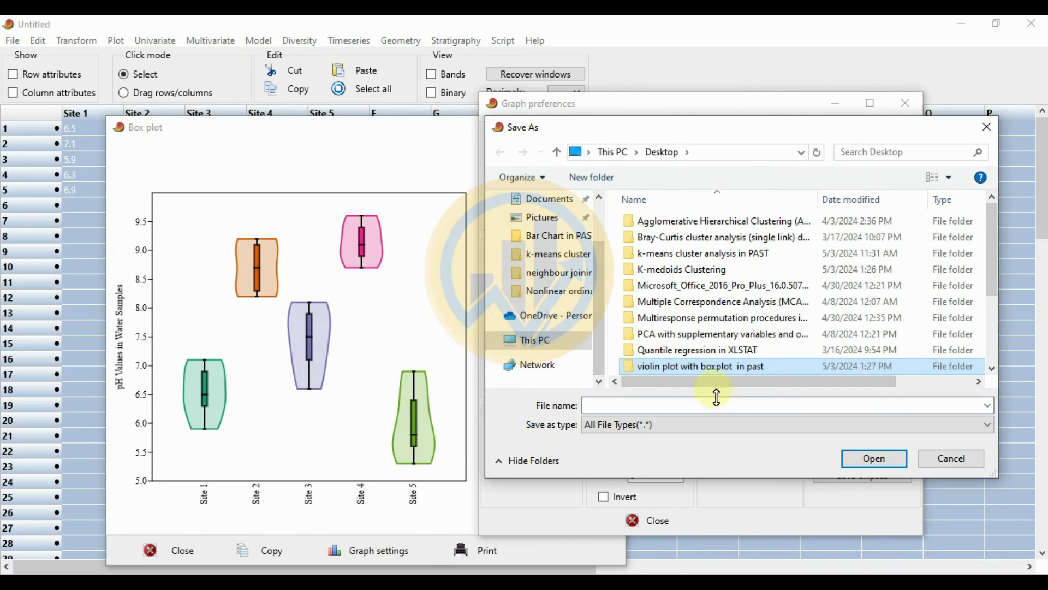
left_click(876, 462)
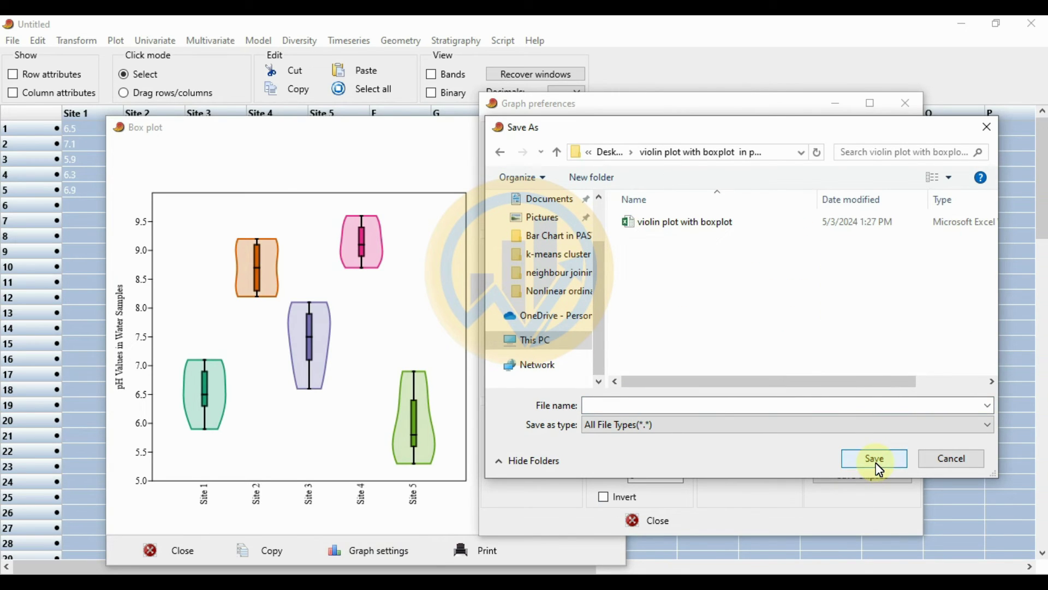
left_click(665, 403)
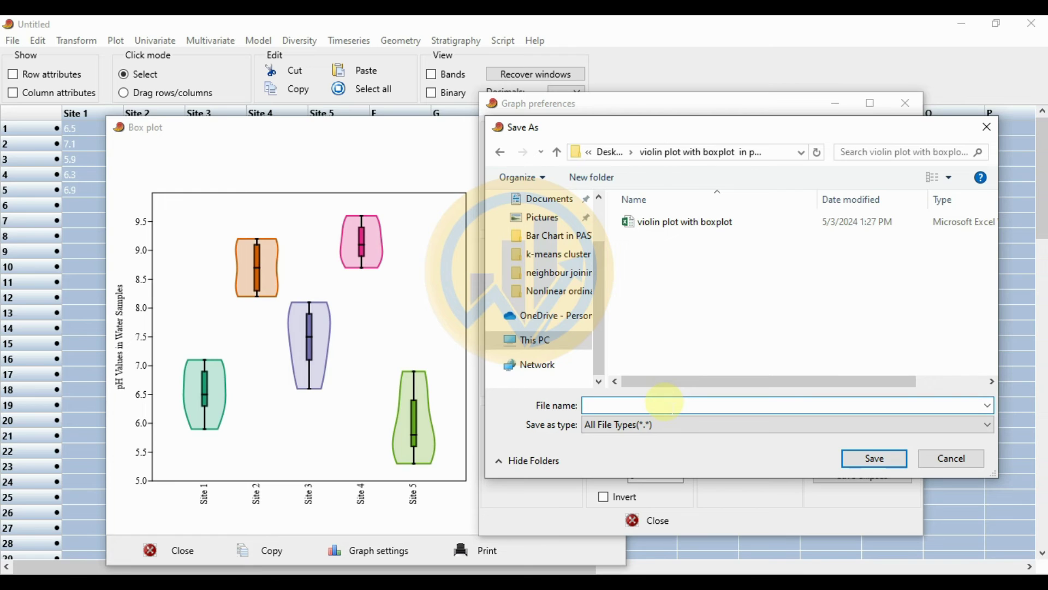
type("vio")
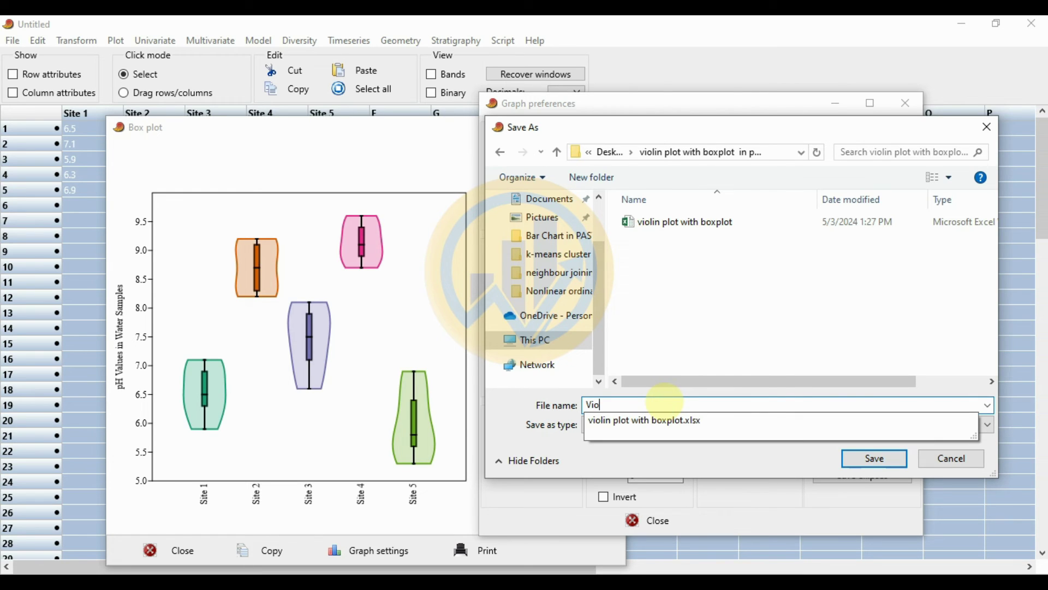
type("lin Plot with BoxPlot")
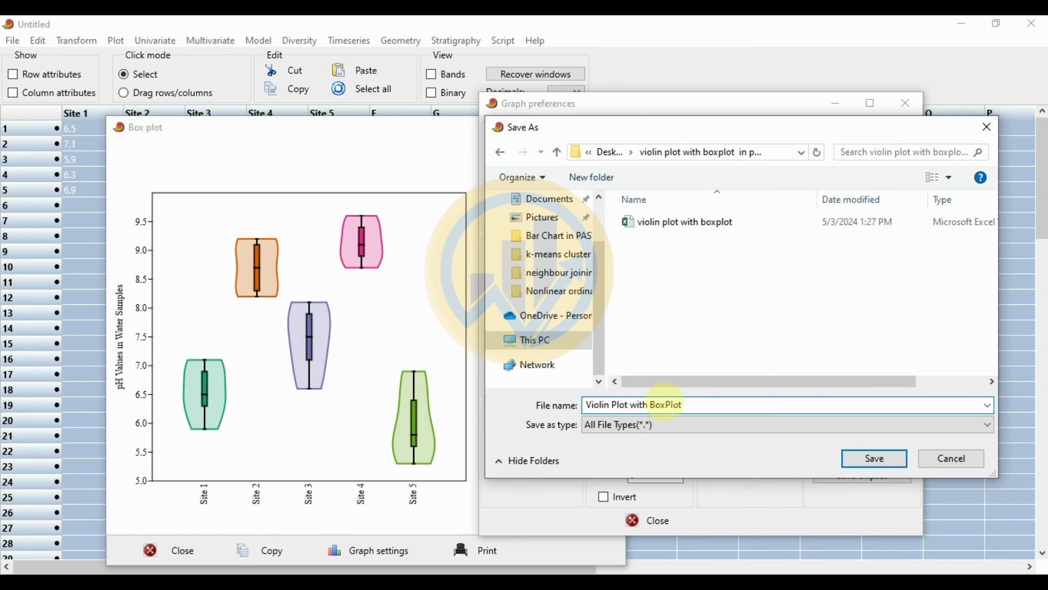
type(" in past")
left_click(880, 458)
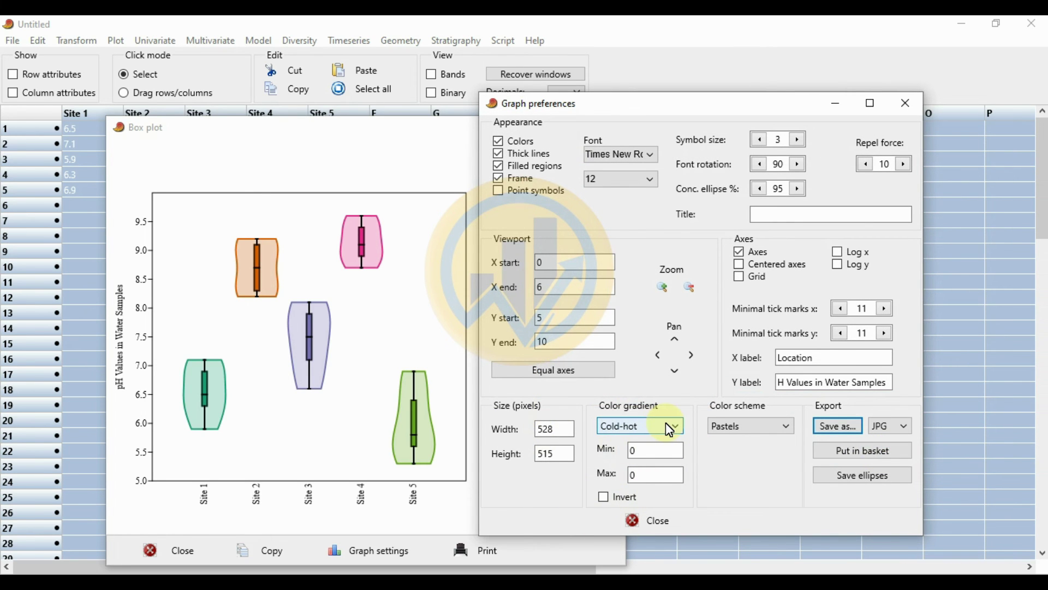
Step: Close the Graph preferences dialog to leave the finished plot showing
left_click(659, 521)
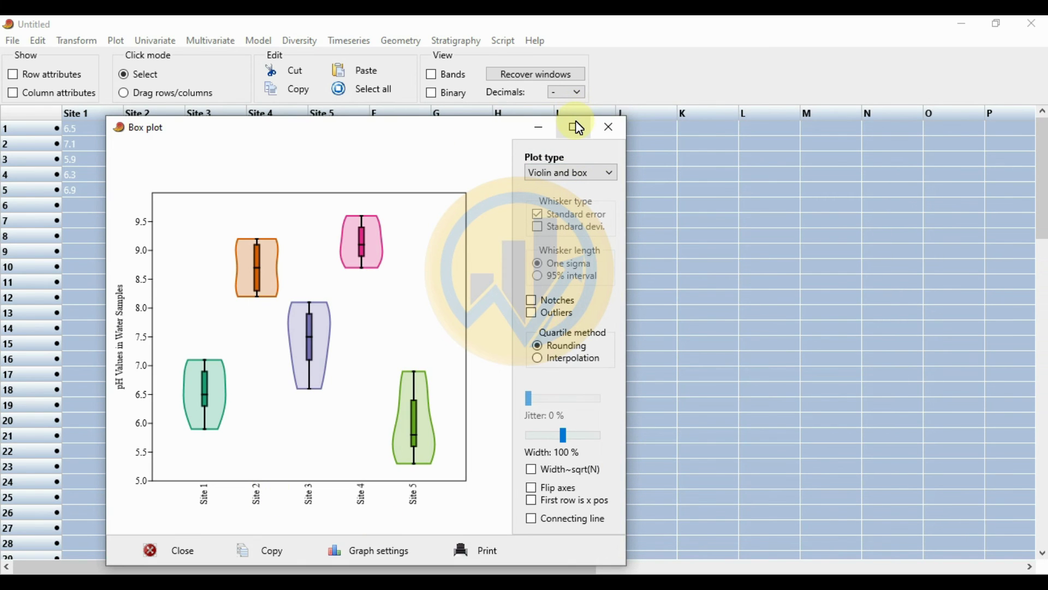